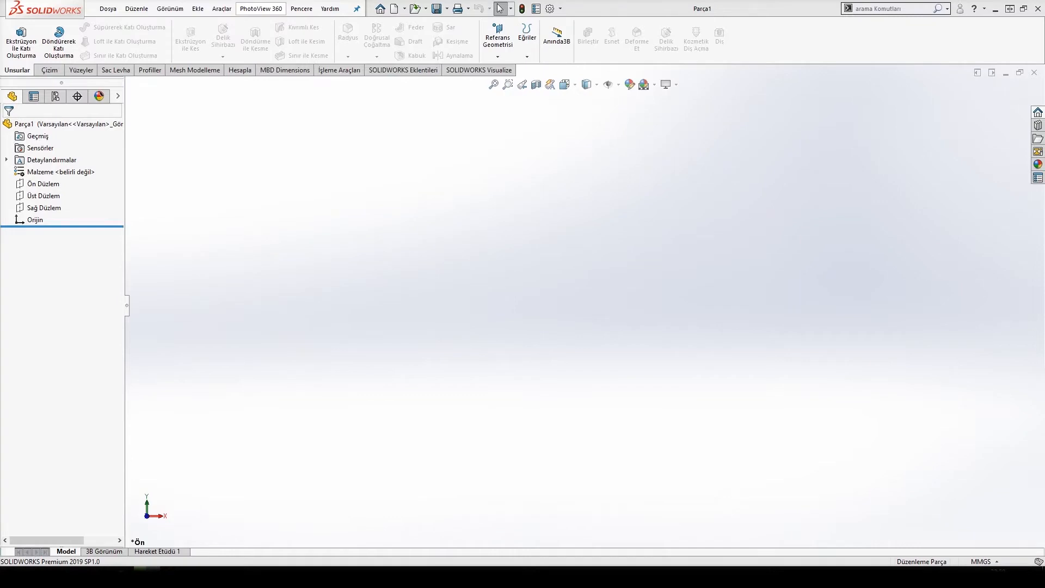
# - Start a sketch on the Front Plane and draw a vertical centerline about 119 mm long upward from the origin
pyautogui.click(33, 185)
pyautogui.click(46, 170)
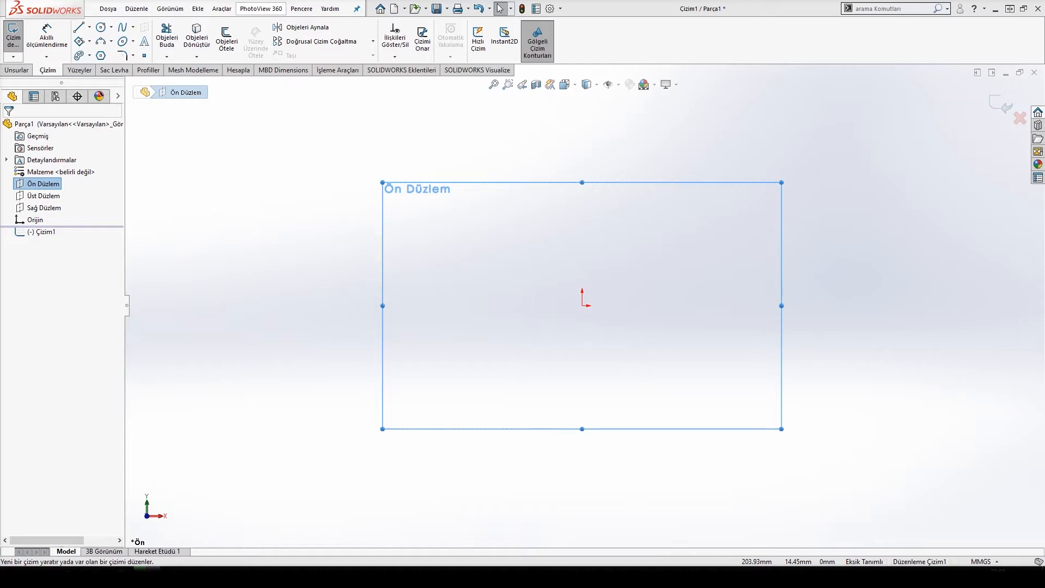
pyautogui.click(90, 28)
pyautogui.click(106, 47)
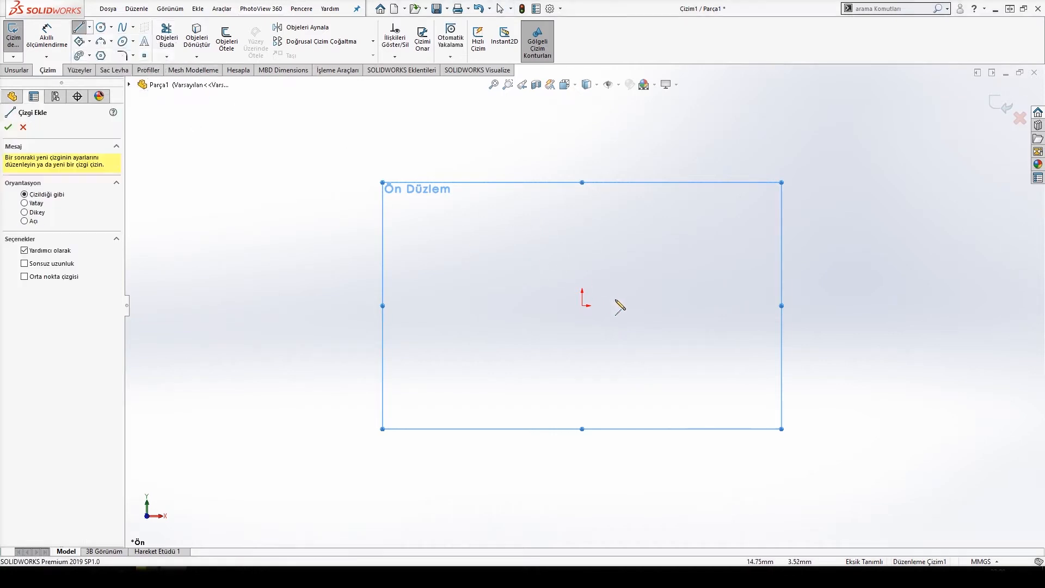
pyautogui.click(582, 305)
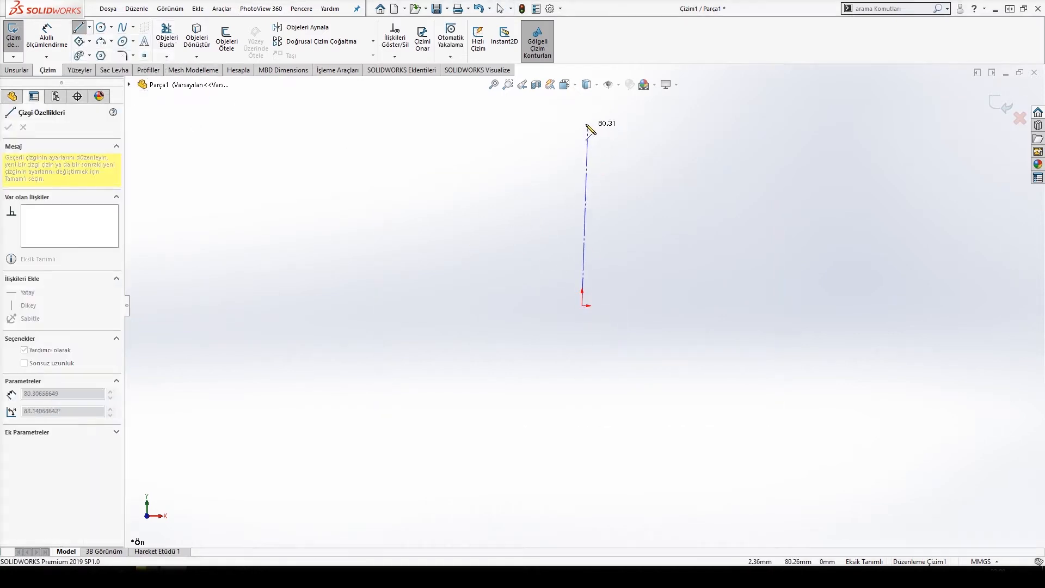
pyautogui.scroll(4, 584, 142)
pyautogui.scroll(-2, 591, 184)
pyautogui.click(579, 189)
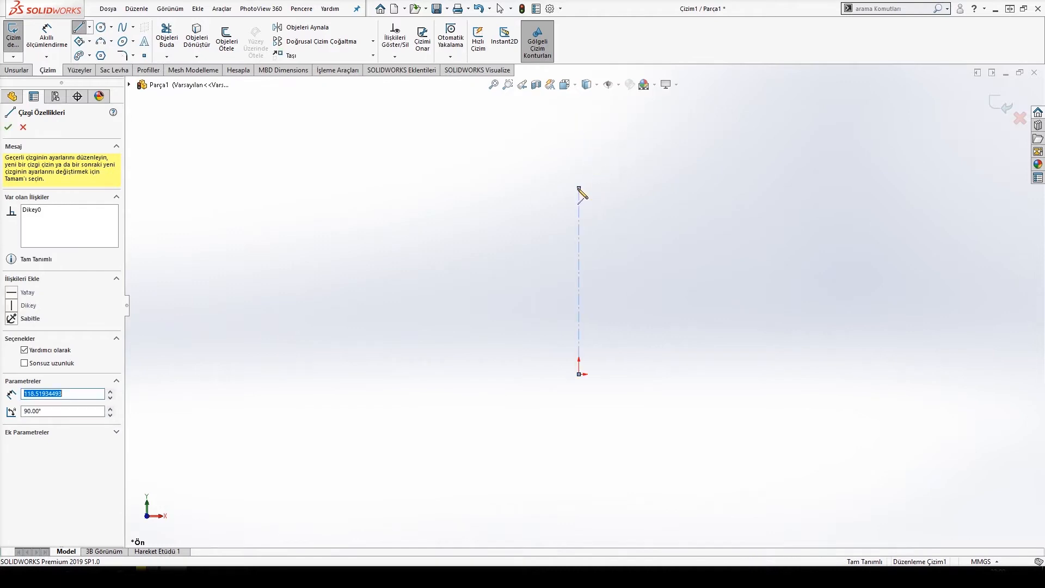
pyautogui.press('Escape')
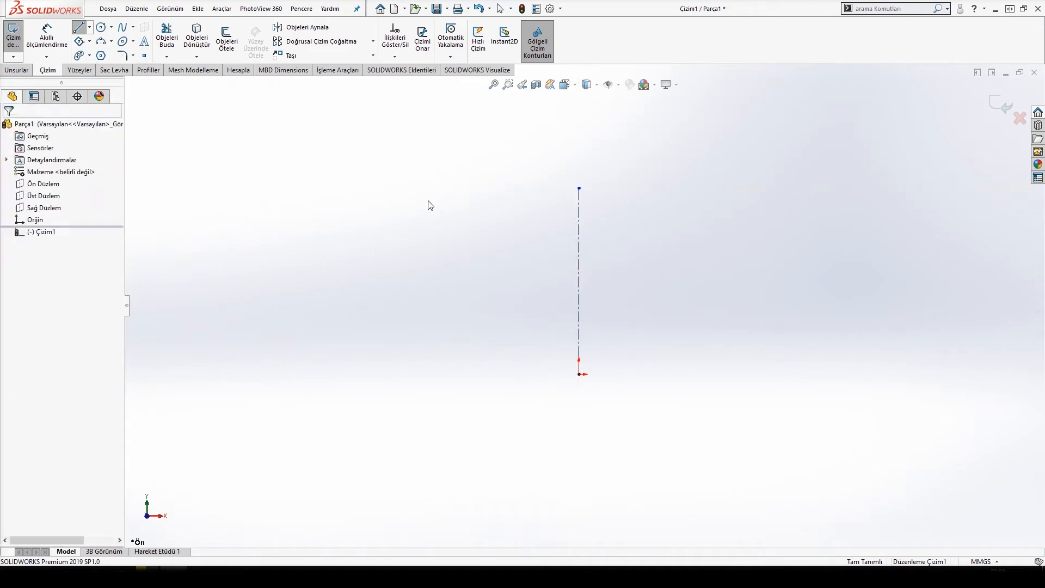
# - Draw two connected lines left of the centerline from its upper endpoint to the origin, the lower one inclined about 22.5° to the centerline
pyautogui.press('l')
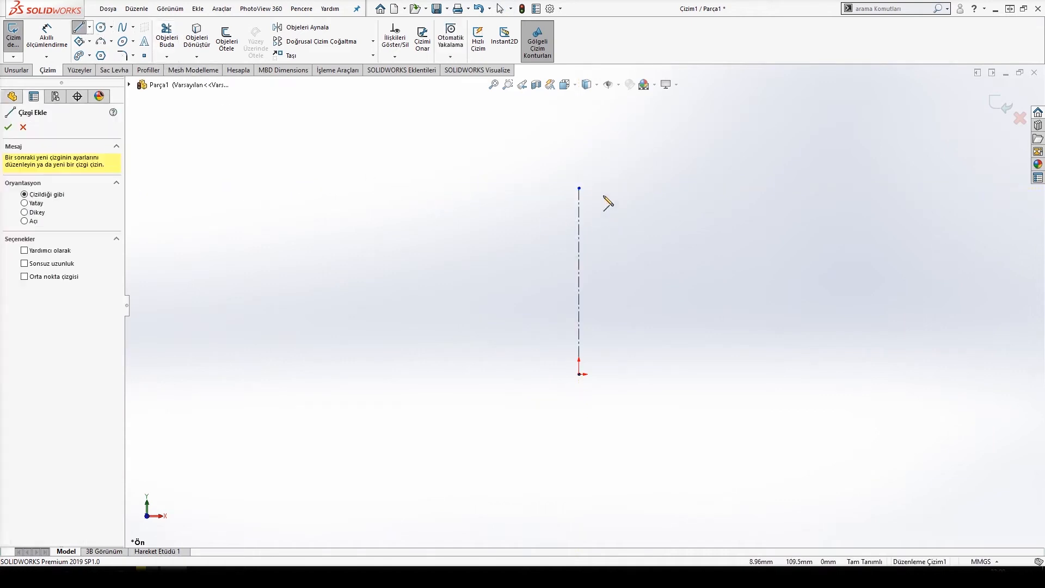
pyautogui.click(579, 189)
pyautogui.click(531, 257)
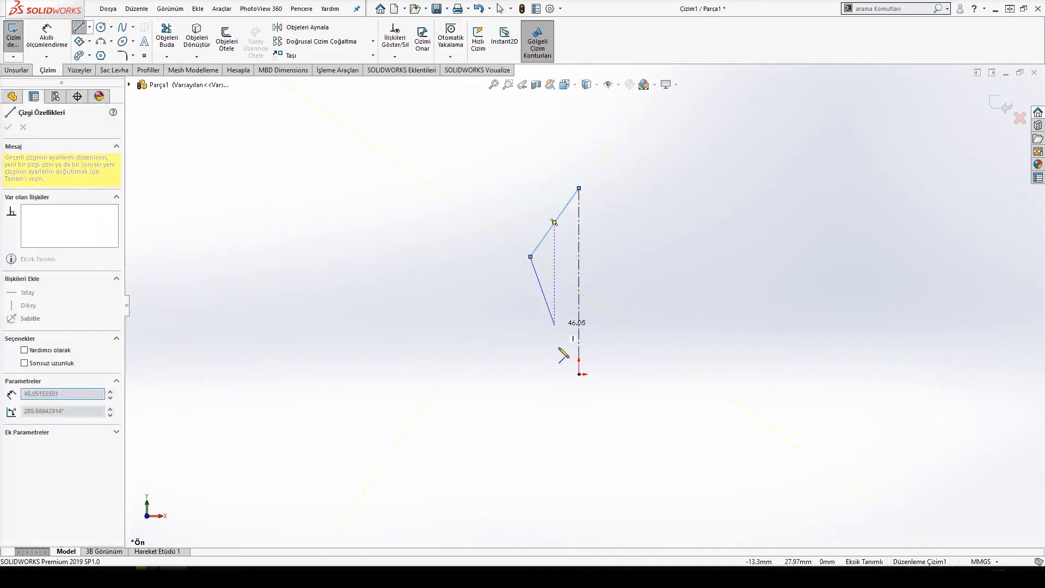
pyautogui.click(580, 374)
pyautogui.press('Escape')
# - Dimension the angle between the lower slanted line and the centerline as 10°
pyautogui.moveTo(580, 374); pyautogui.dragTo(534, 291, button='right')
pyautogui.click(559, 321)
pyautogui.click(577, 315)
pyautogui.click(575, 326)
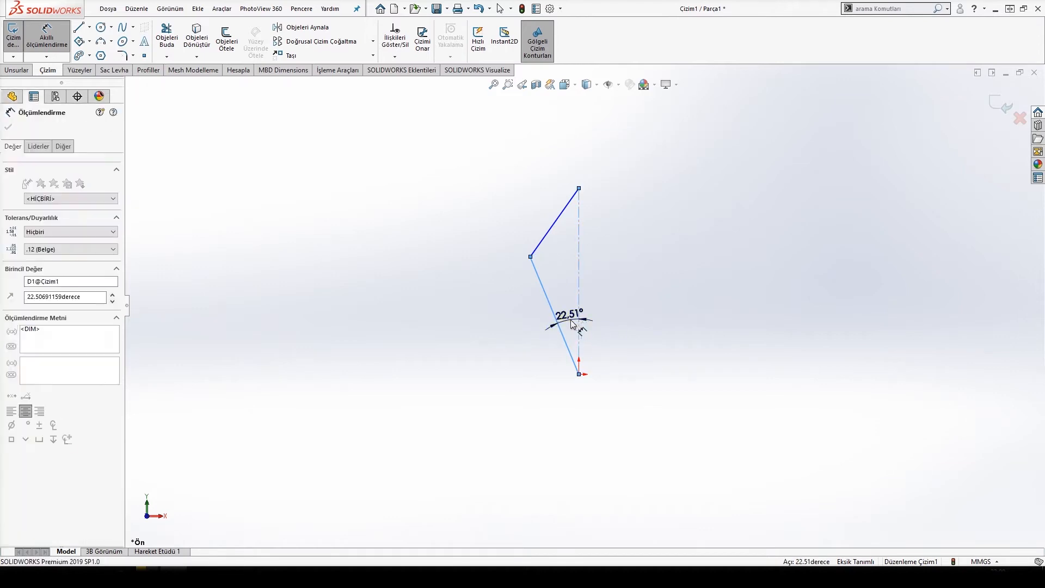
pyautogui.write('10')
pyautogui.press('Return')
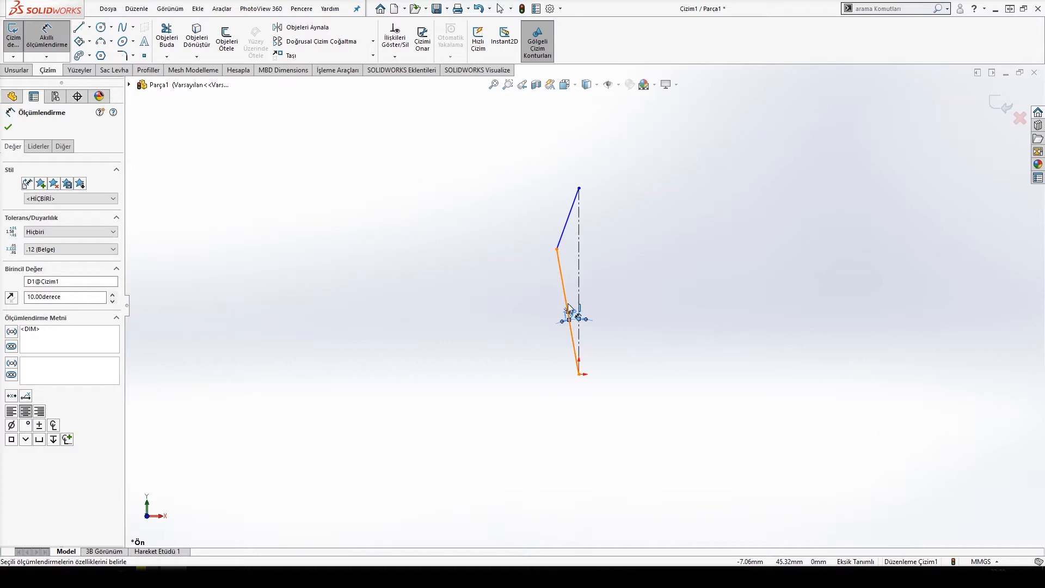
# - Dimension the vertical height of the lower slanted line as 50 mm
pyautogui.click(569, 309)
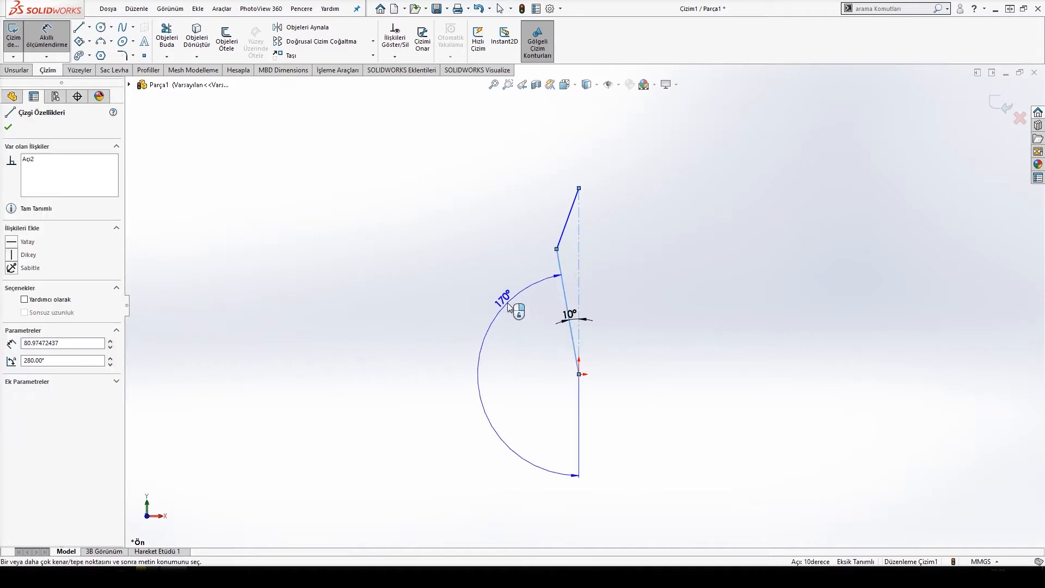
pyautogui.press('Escape')
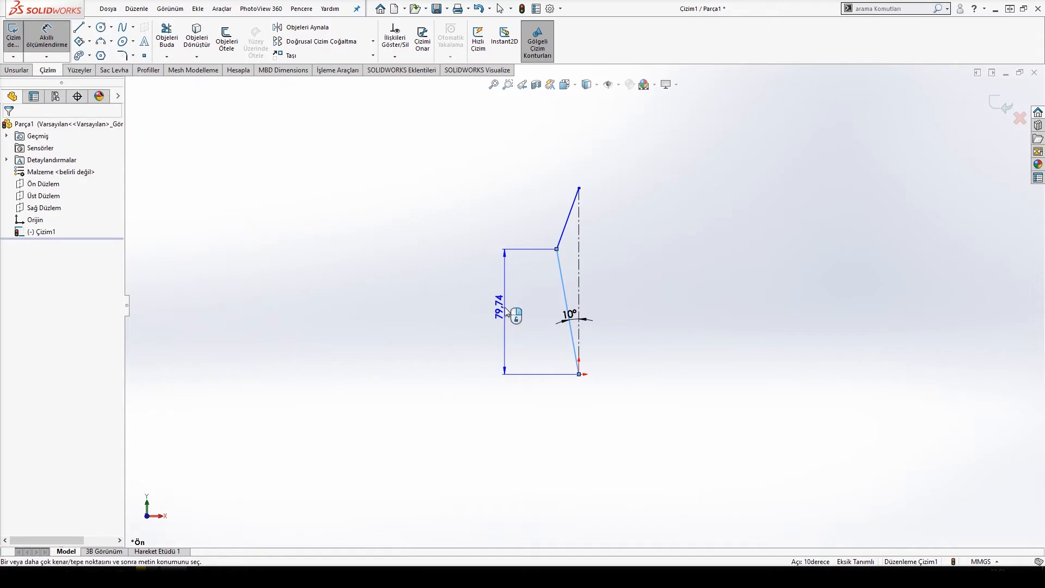
pyautogui.click(504, 307)
pyautogui.write('50')
pyautogui.press('Return')
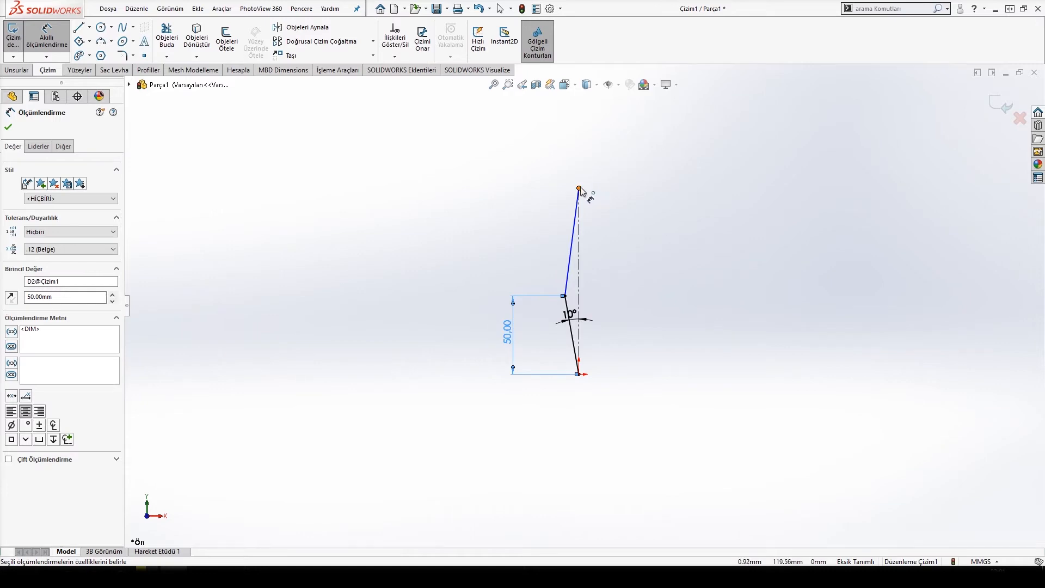
pyautogui.click(581, 188)
pyautogui.click(566, 292)
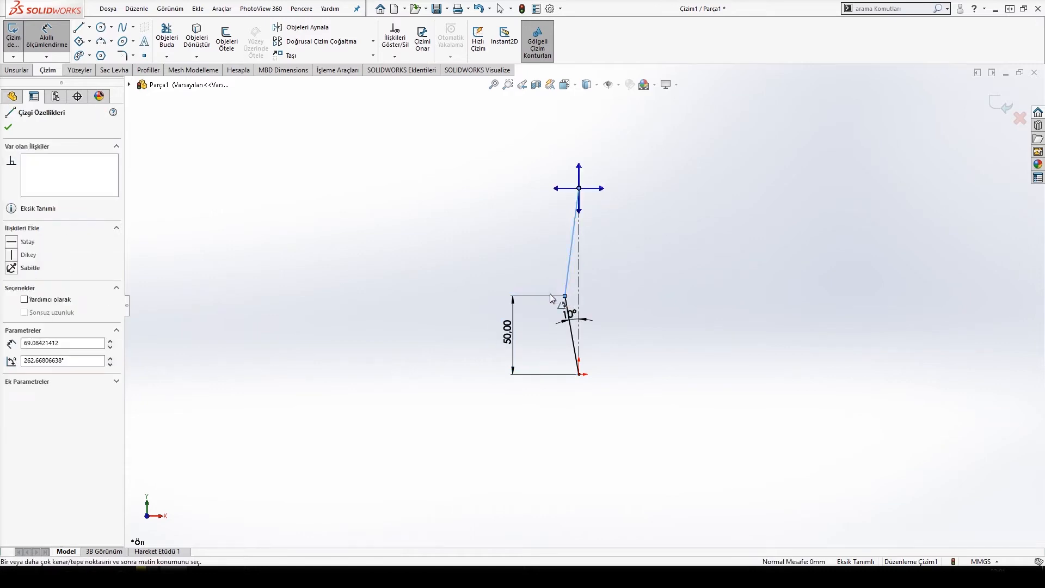
pyautogui.press('Escape')
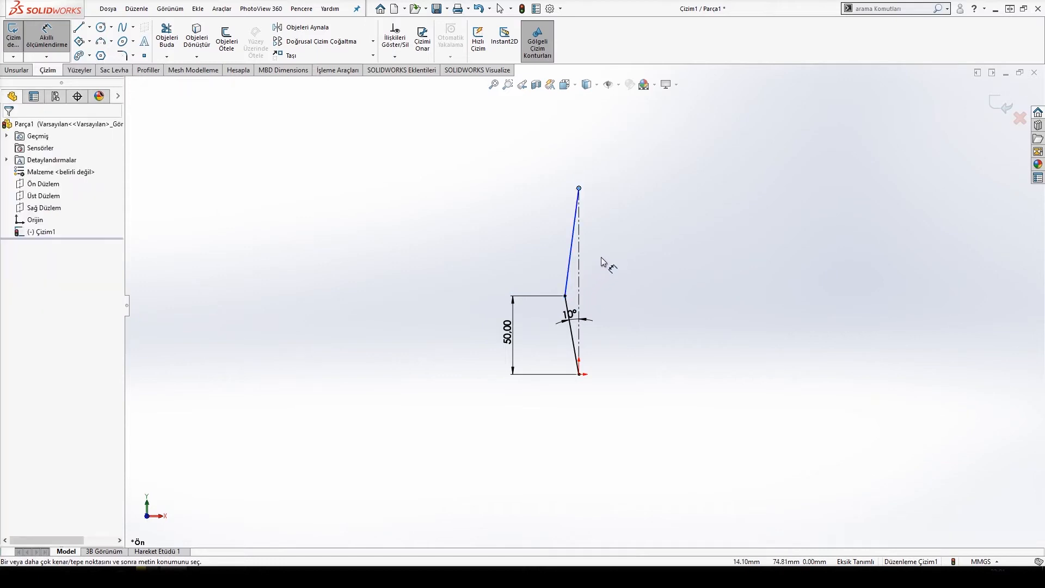
pyautogui.click(576, 253)
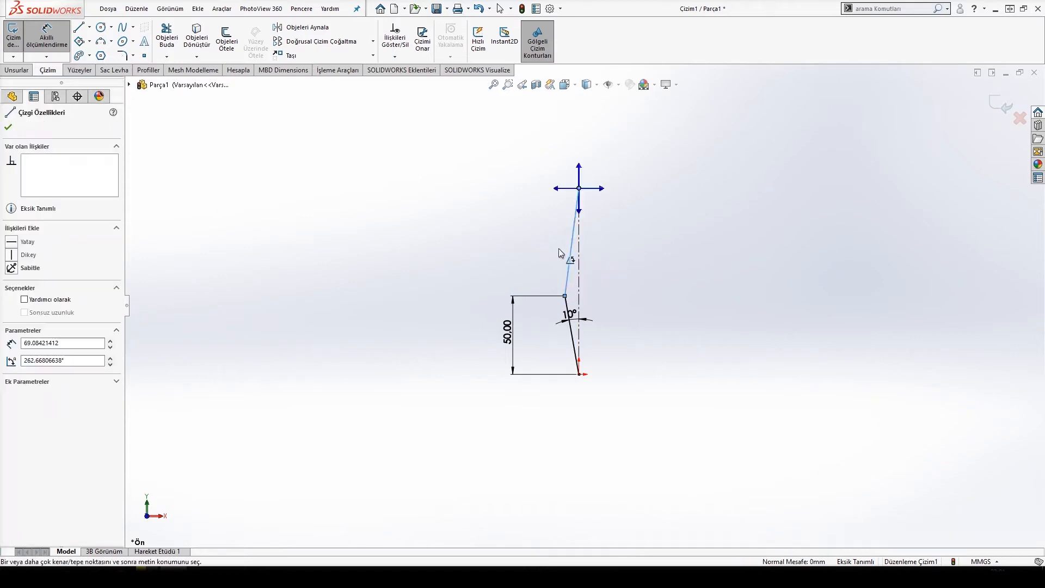
pyautogui.press('Escape')
pyautogui.press('s')
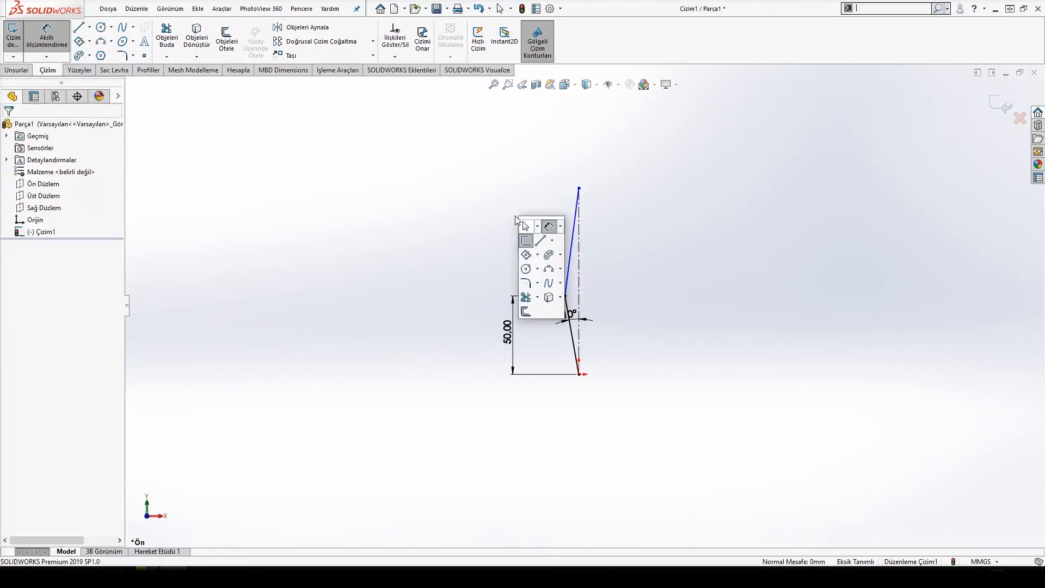
pyautogui.click(548, 226)
# - Dimension the vertical height of the upper slanted line as 20 mm
pyautogui.press('s')
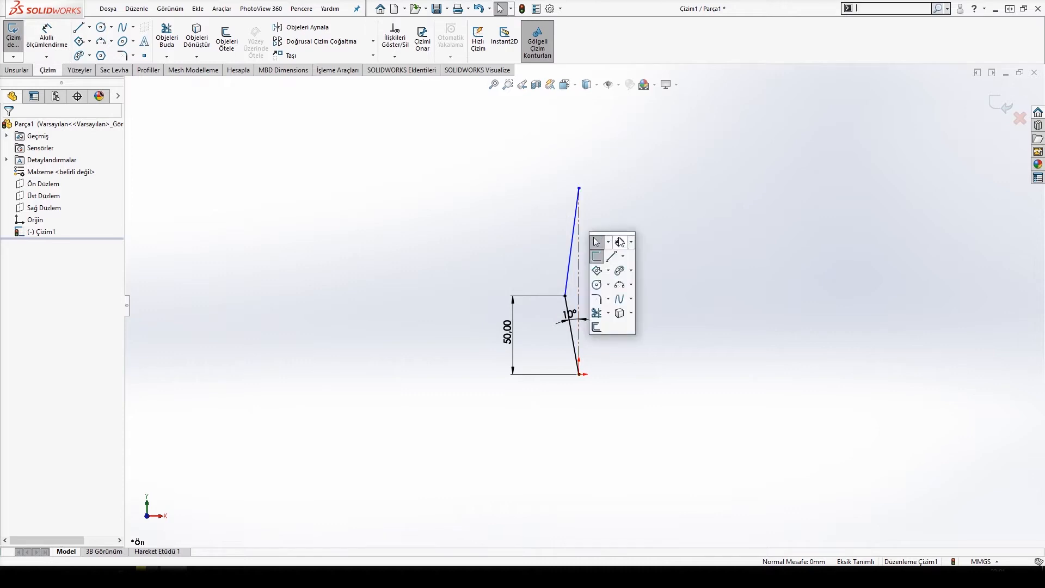
pyautogui.click(620, 244)
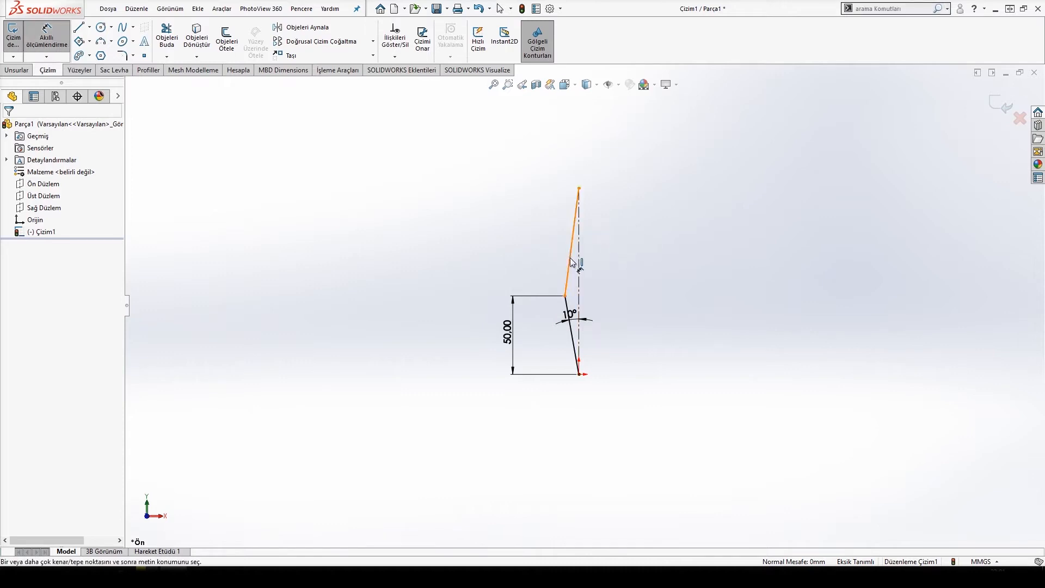
pyautogui.click(570, 262)
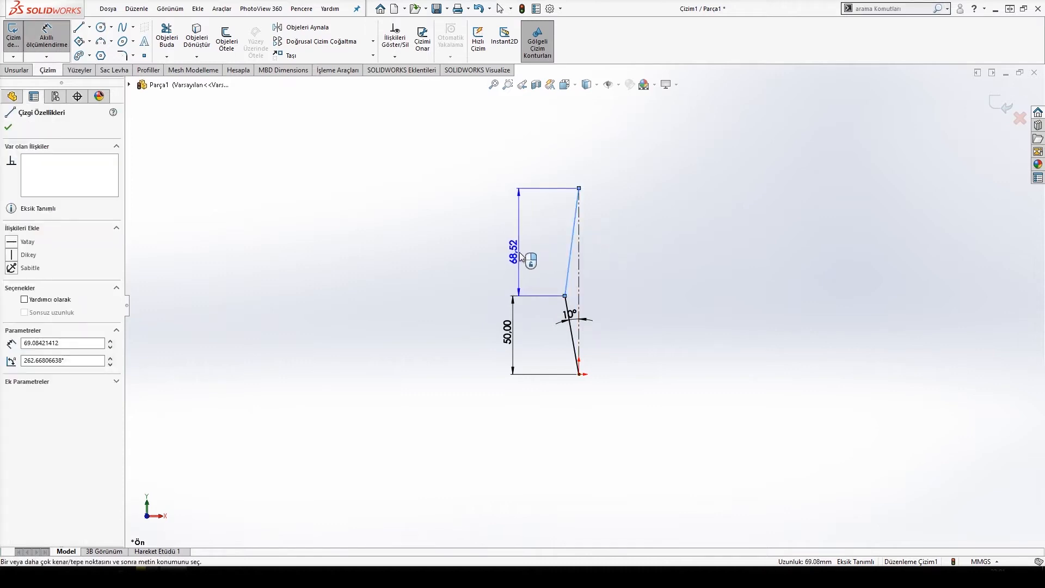
pyautogui.click(520, 253)
pyautogui.write('20')
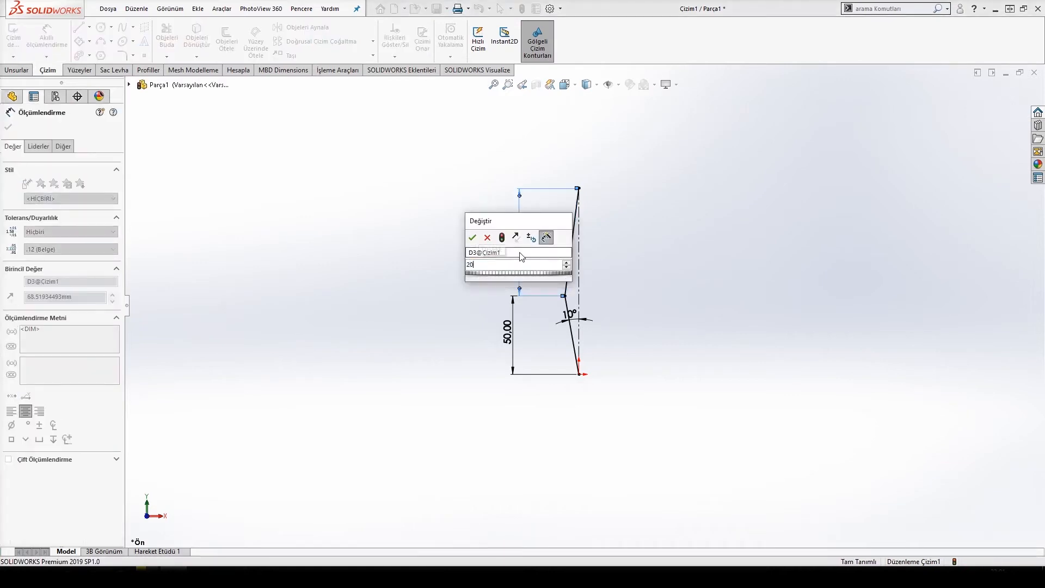
pyautogui.press('Return')
pyautogui.press('Escape')
pyautogui.scroll(-4, 566, 337)
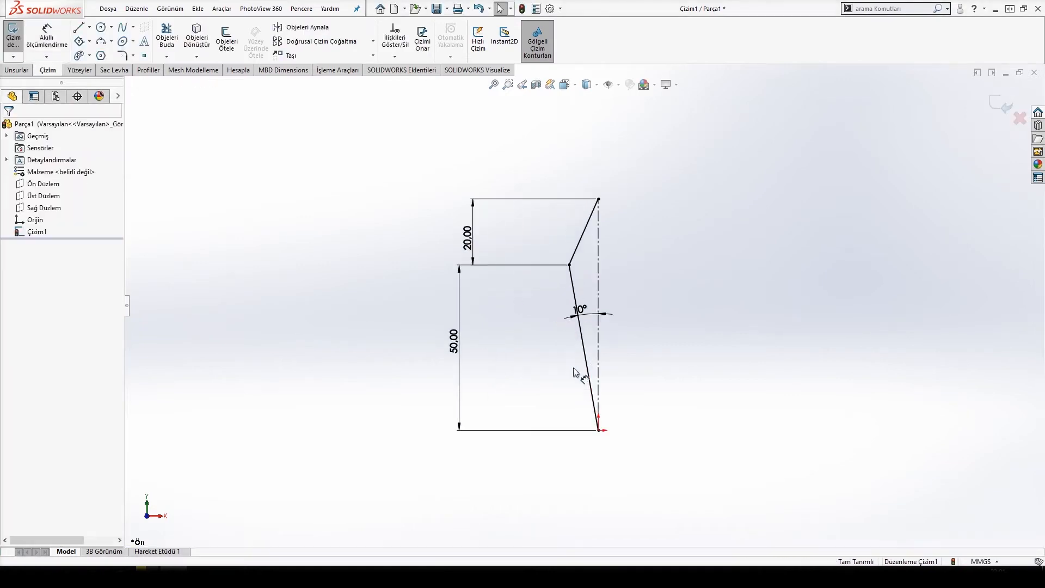
# - Mirror both slanted lines about the centerline to close the kite-shaped profile, and exit the sketch
pyautogui.click(307, 27)
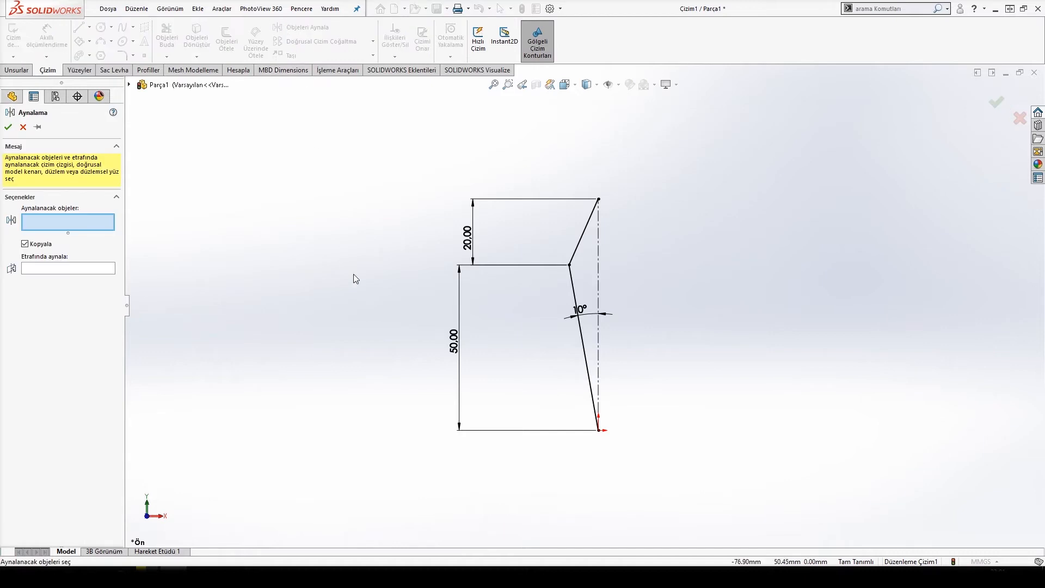
pyautogui.click(44, 269)
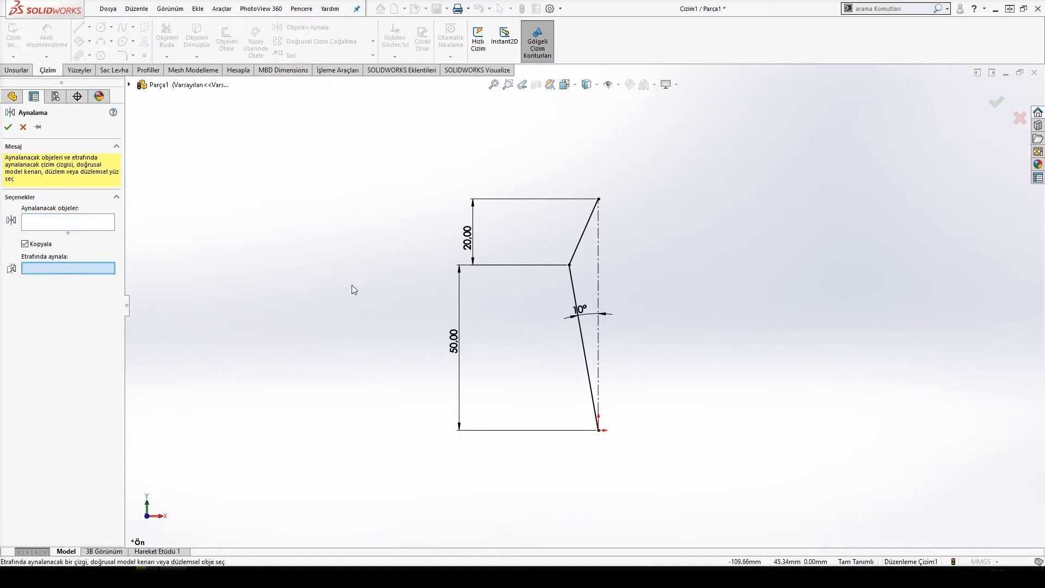
pyautogui.click(600, 275)
pyautogui.click(76, 221)
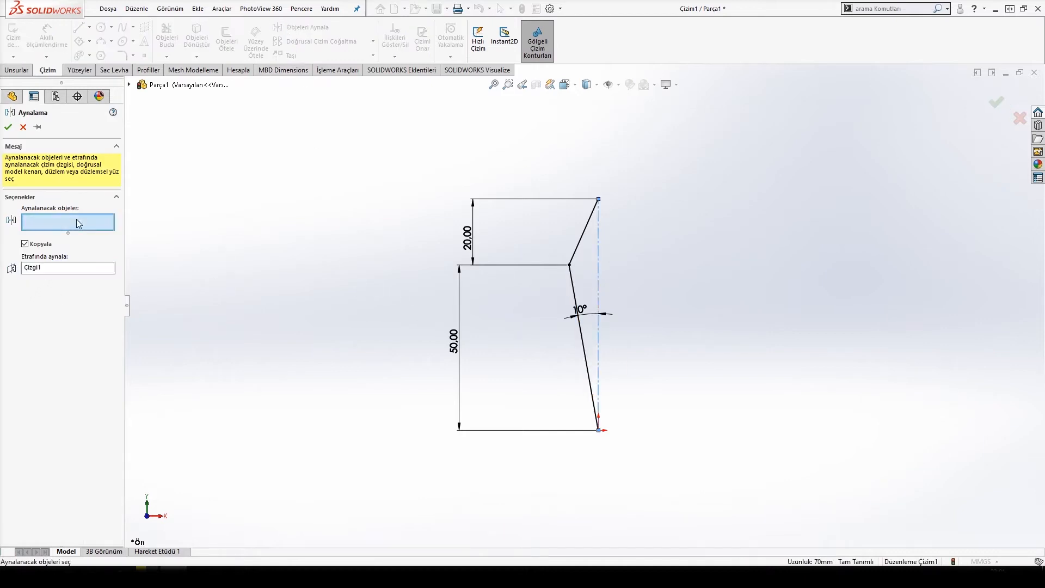
pyautogui.click(580, 245)
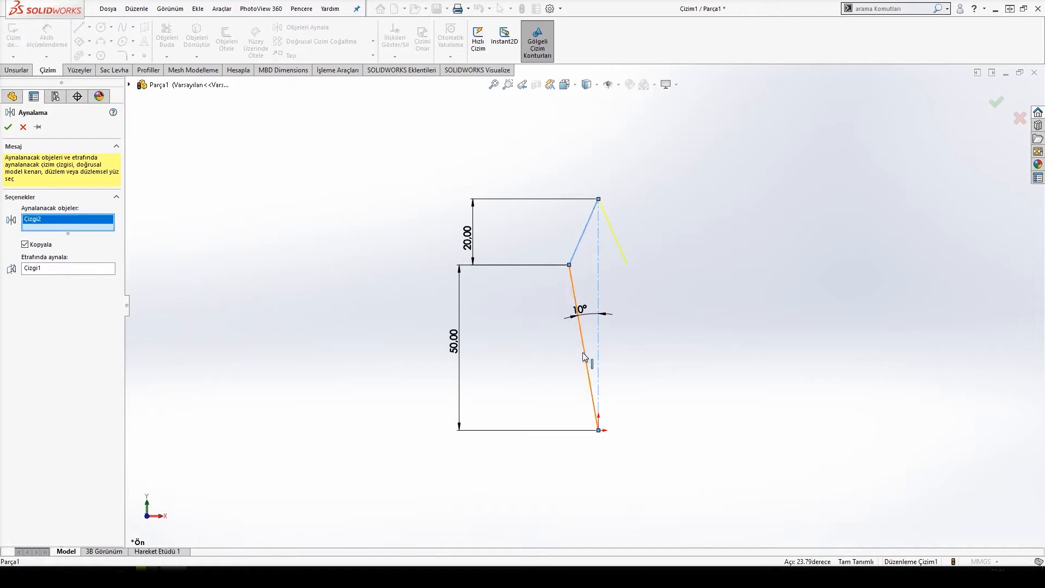
pyautogui.click(587, 358)
pyautogui.click(9, 127)
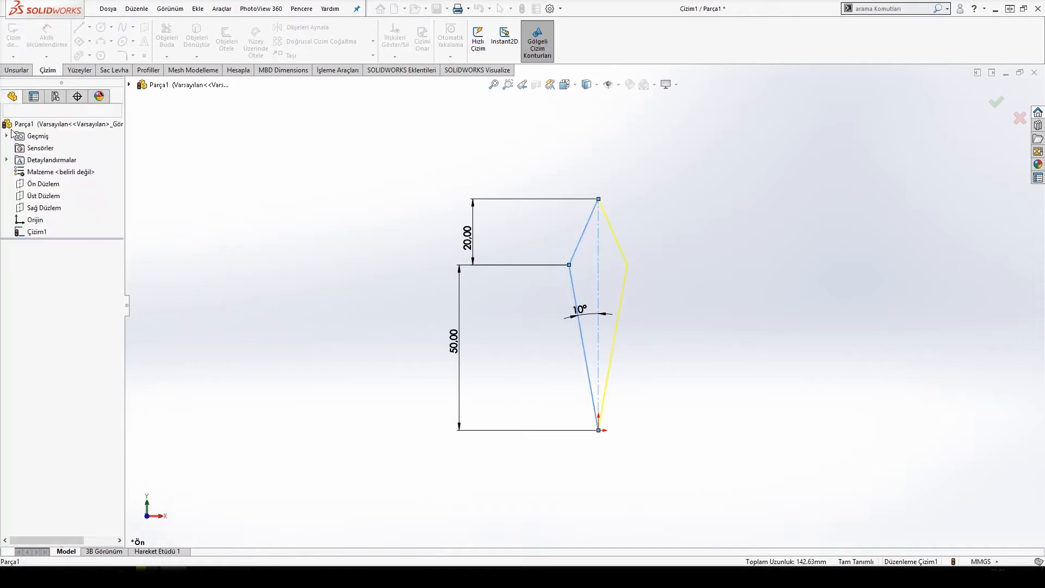
pyautogui.click(997, 102)
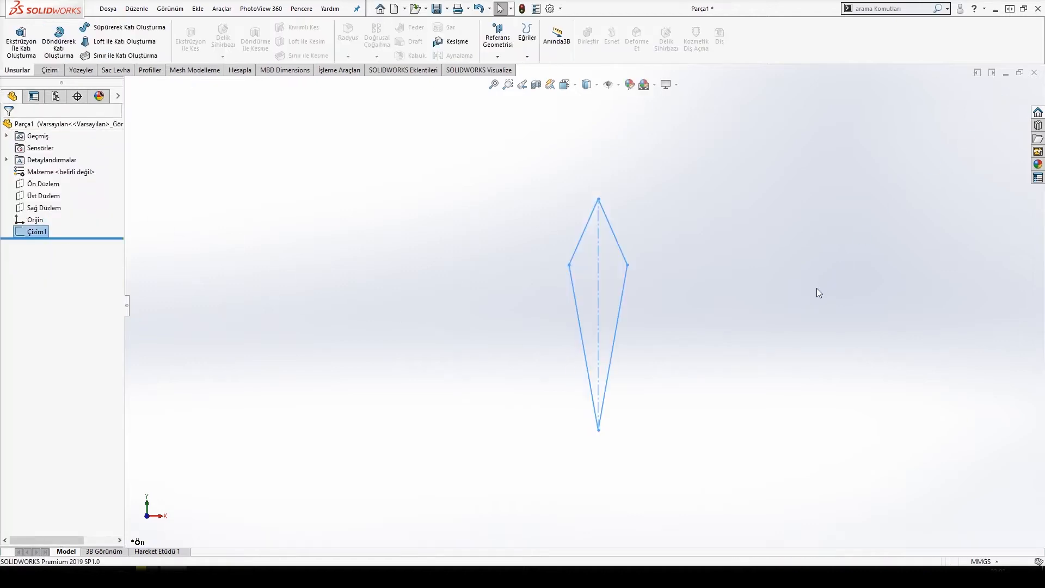
# - Create a reference plane offset 101.50 mm from the Front Plane
pyautogui.click(498, 41)
pyautogui.click(503, 70)
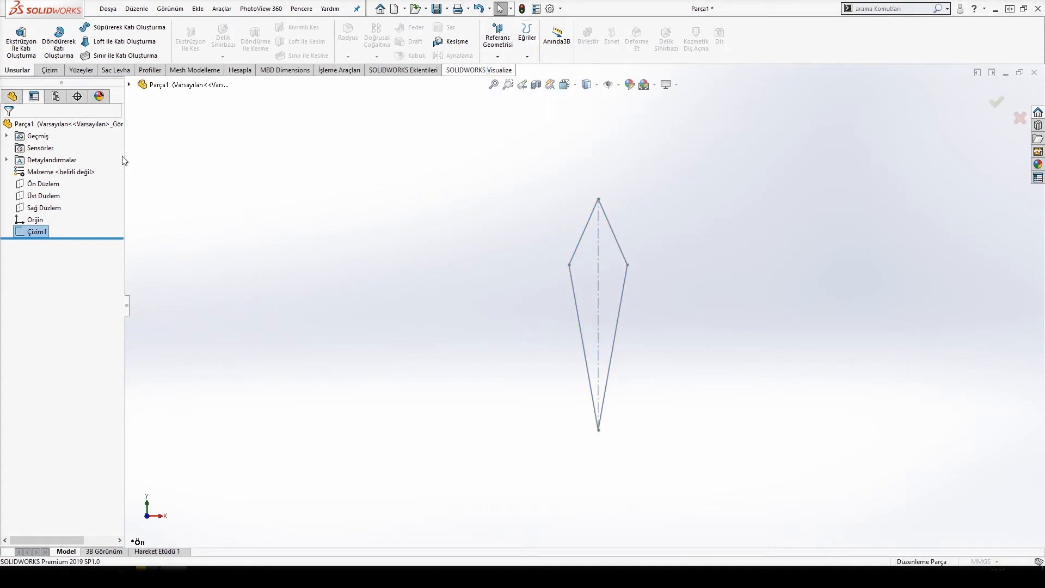
pyautogui.click(129, 85)
pyautogui.click(165, 146)
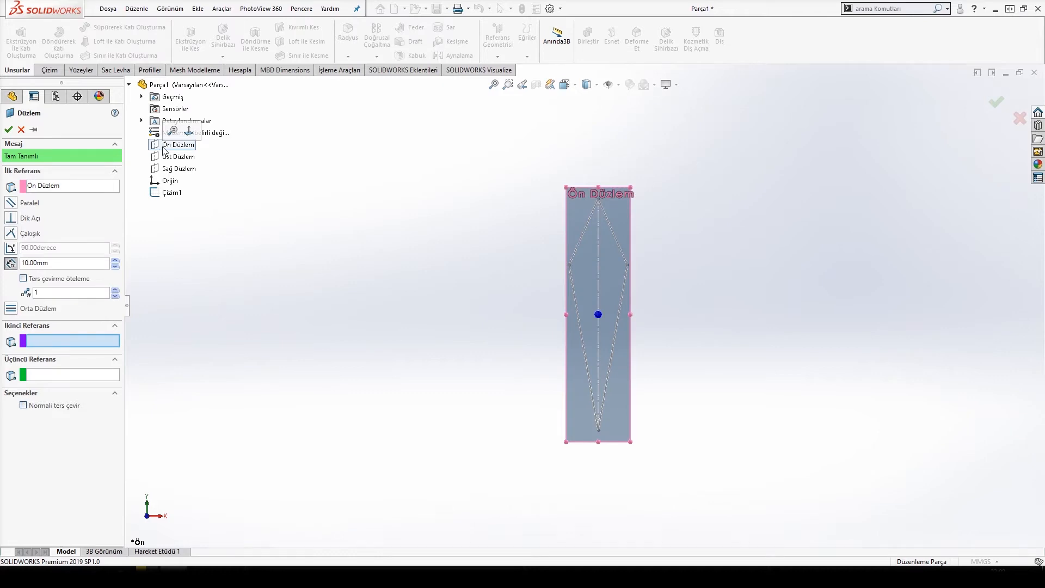
pyautogui.moveTo(67, 262); pyautogui.dragTo(3, 266)
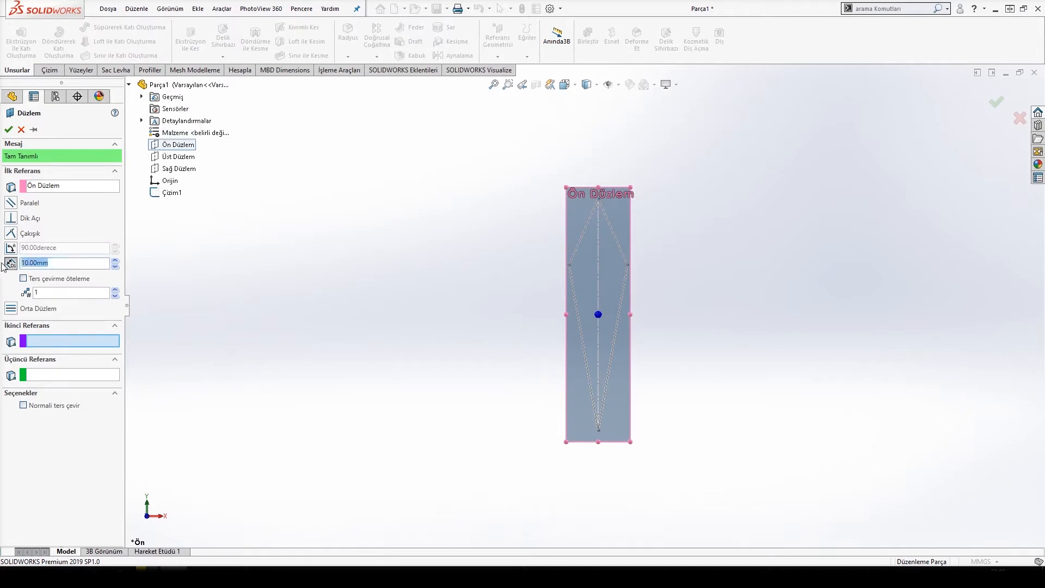
pyautogui.write('101.50')
pyautogui.press('Return')
pyautogui.moveTo(374, 307); pyautogui.dragTo(323, 283, button='middle')
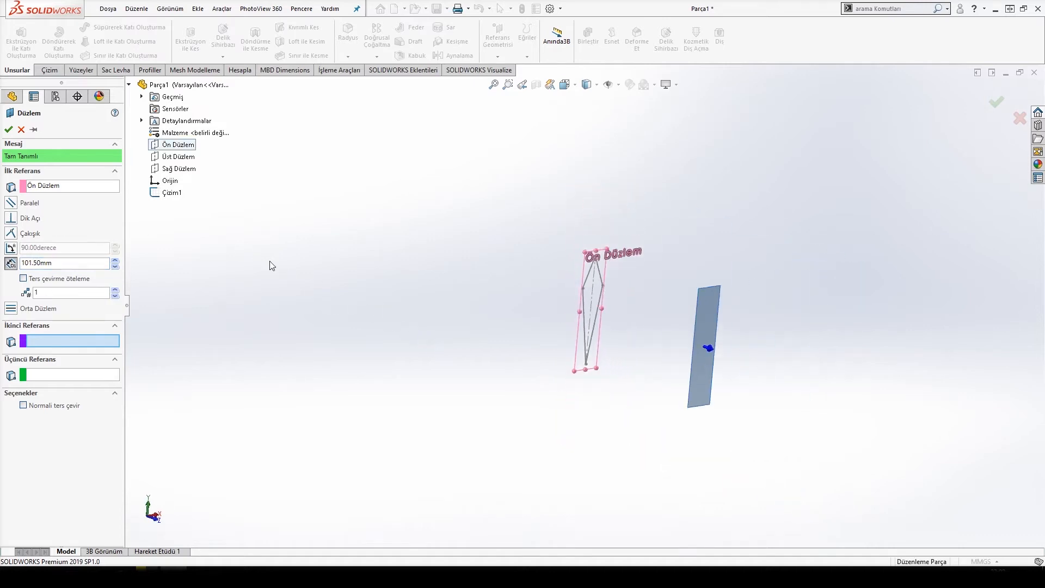
pyautogui.click(9, 132)
# - Start a sketch on the new offset plane, view it face-on, and convert the first sketch's centerline into a sketch line
pyautogui.click(715, 297)
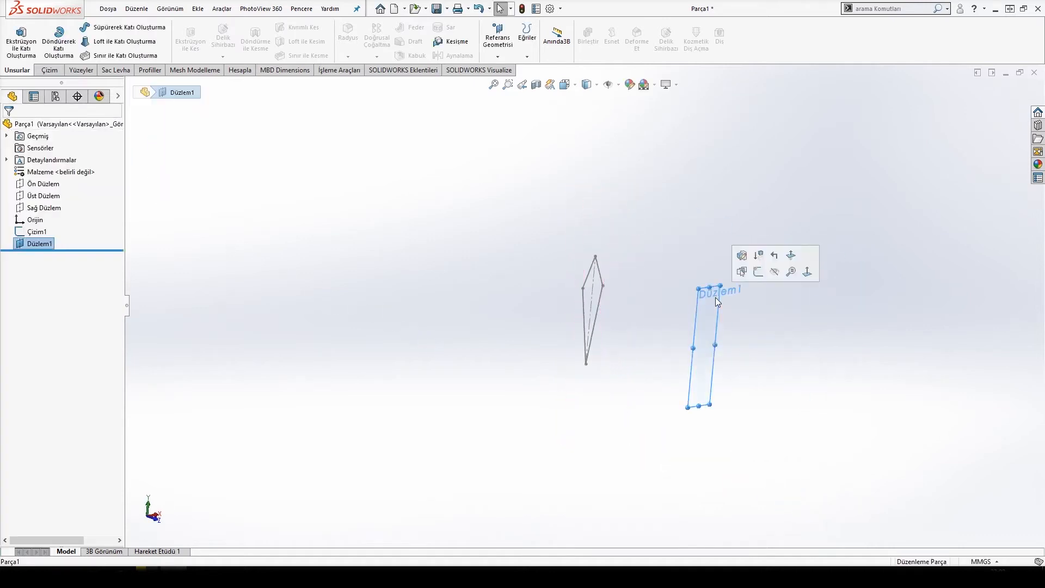
pyautogui.click(754, 272)
pyautogui.press('space')
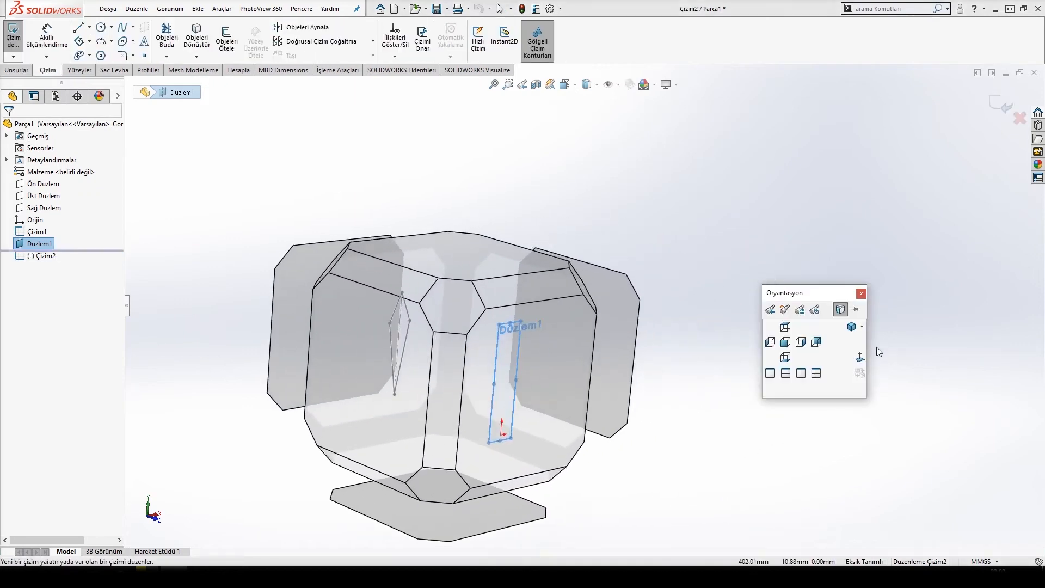
pyautogui.click(862, 356)
pyautogui.click(584, 202)
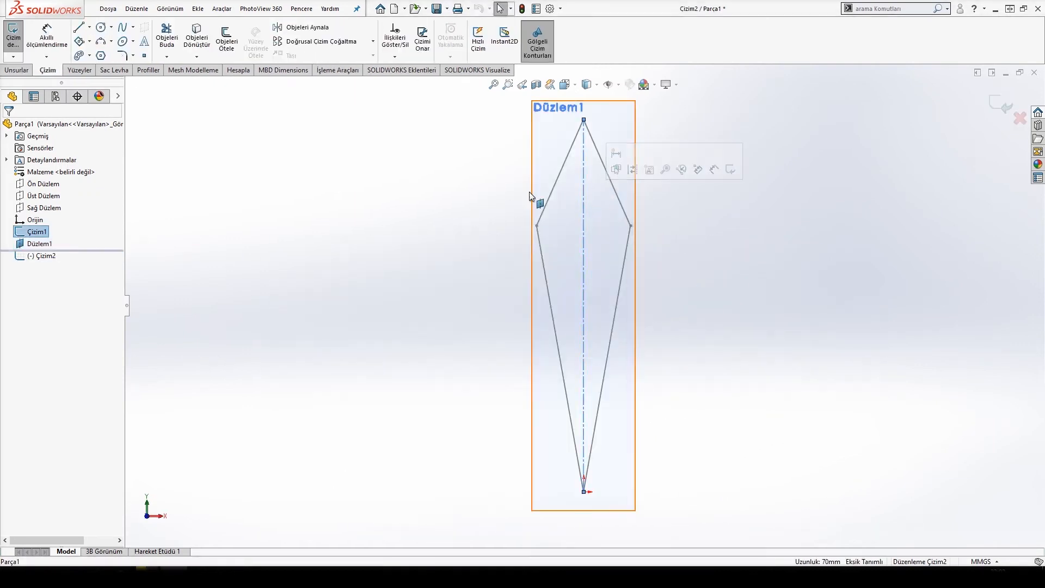
pyautogui.click(197, 40)
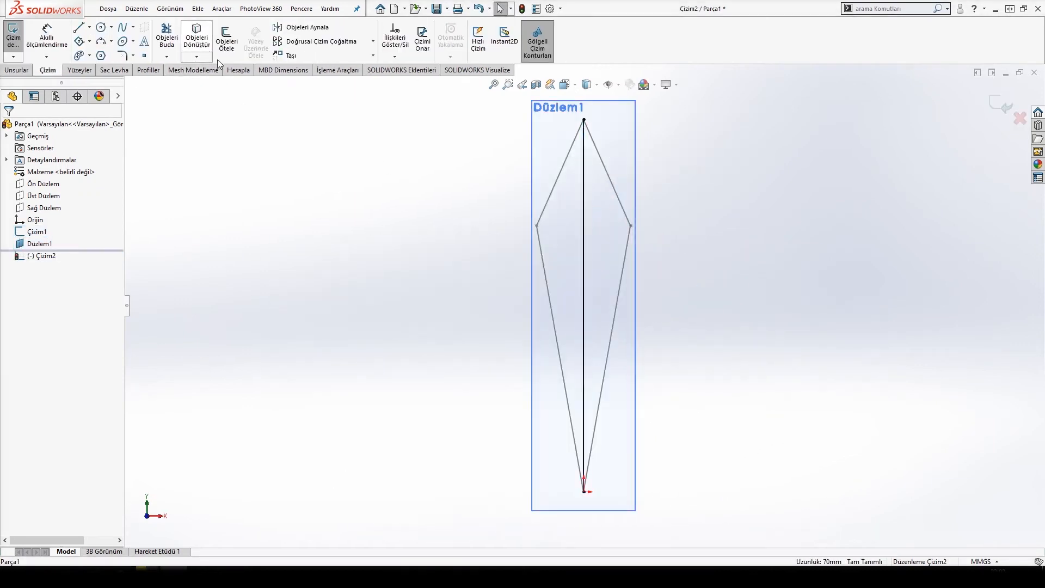
# - Change the converted vertical line on the offset plane into construction geometry
pyautogui.click(579, 200)
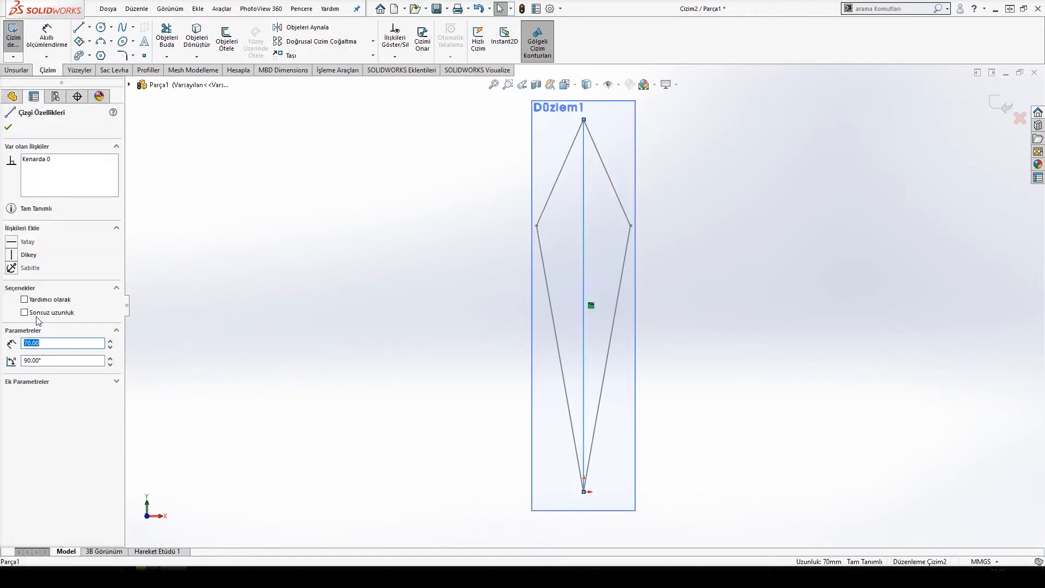
pyautogui.click(25, 299)
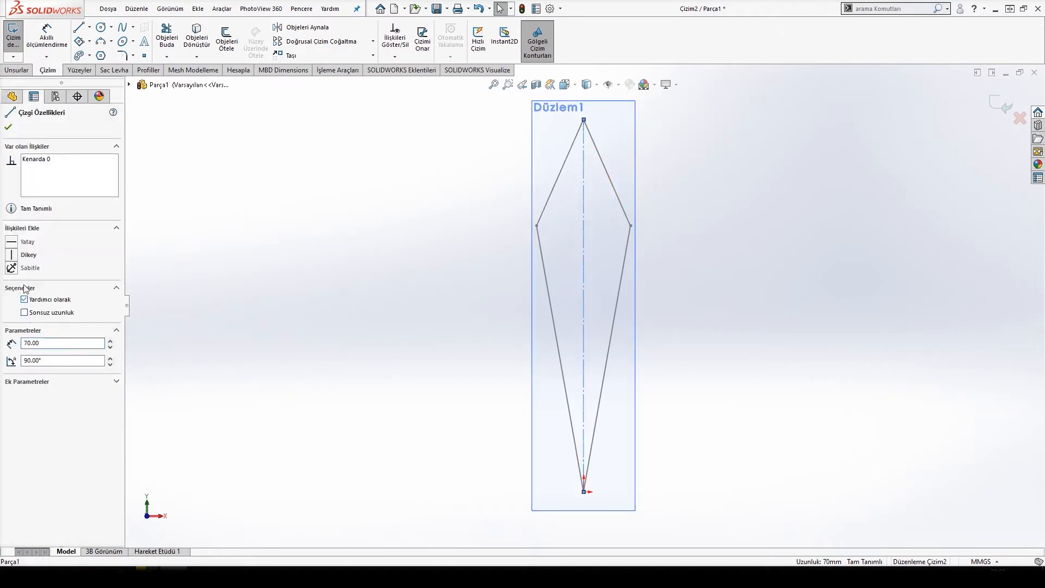
pyautogui.click(9, 129)
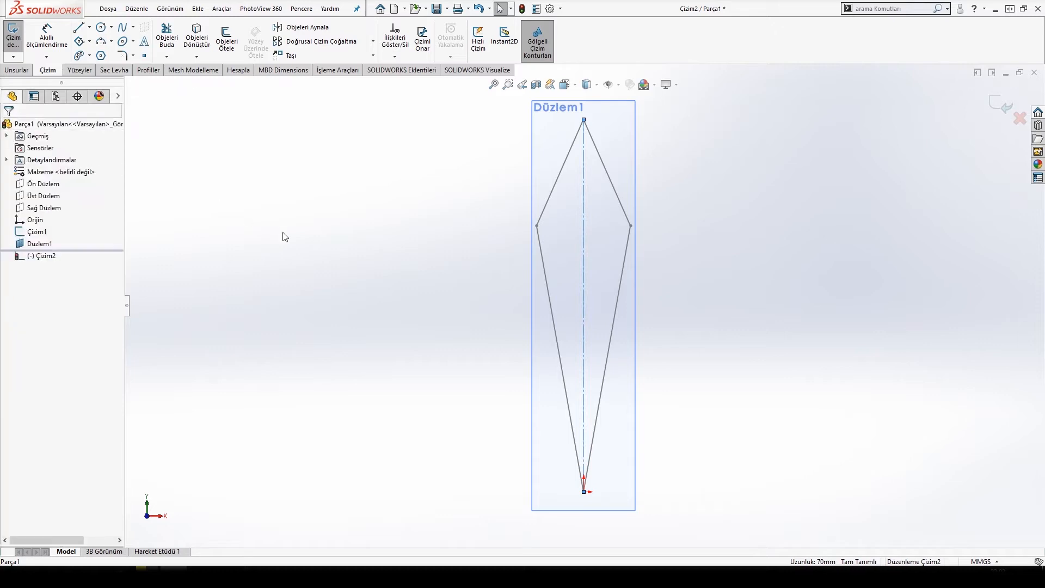
# - Sketch a line about 32 mm long from the origin along the kite's lower-left edge, and a second about 11 mm long up to the centerline
pyautogui.moveTo(301, 238); pyautogui.dragTo(309, 250, button='middle')
pyautogui.scroll(2, 309, 255)
pyautogui.hotkey('ctrl', '8')
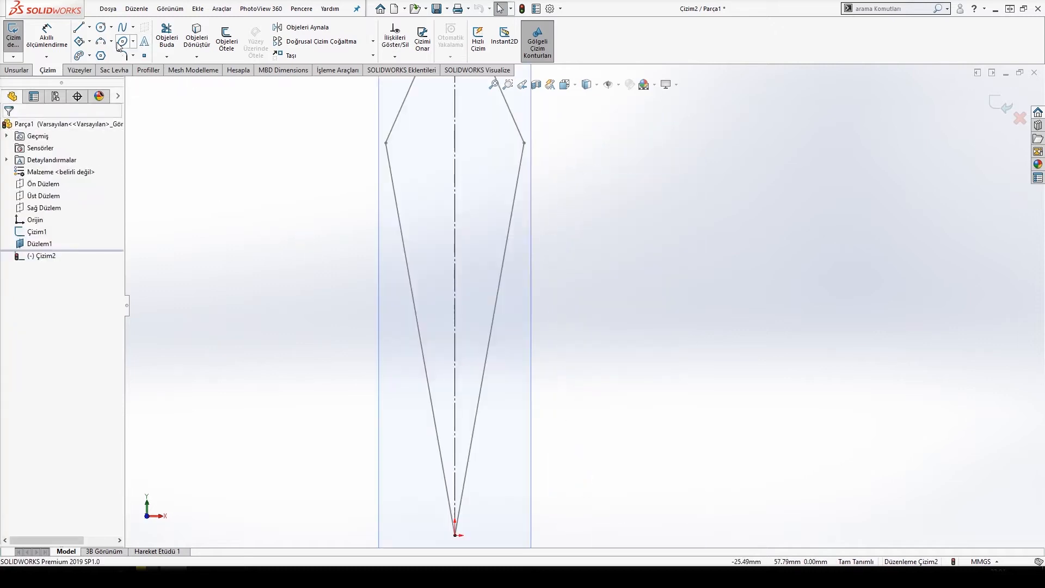
pyautogui.click(80, 28)
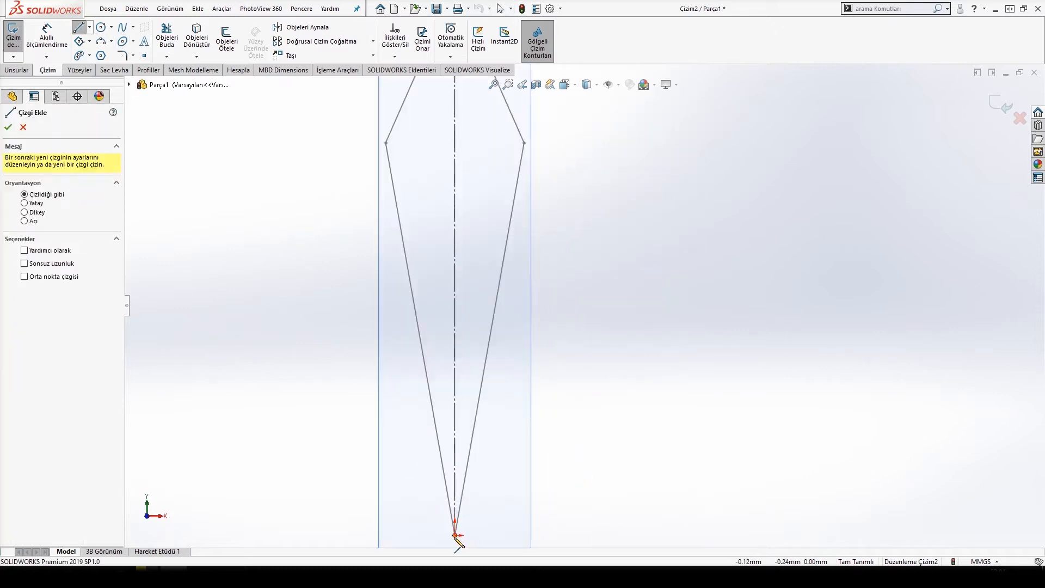
pyautogui.click(456, 536)
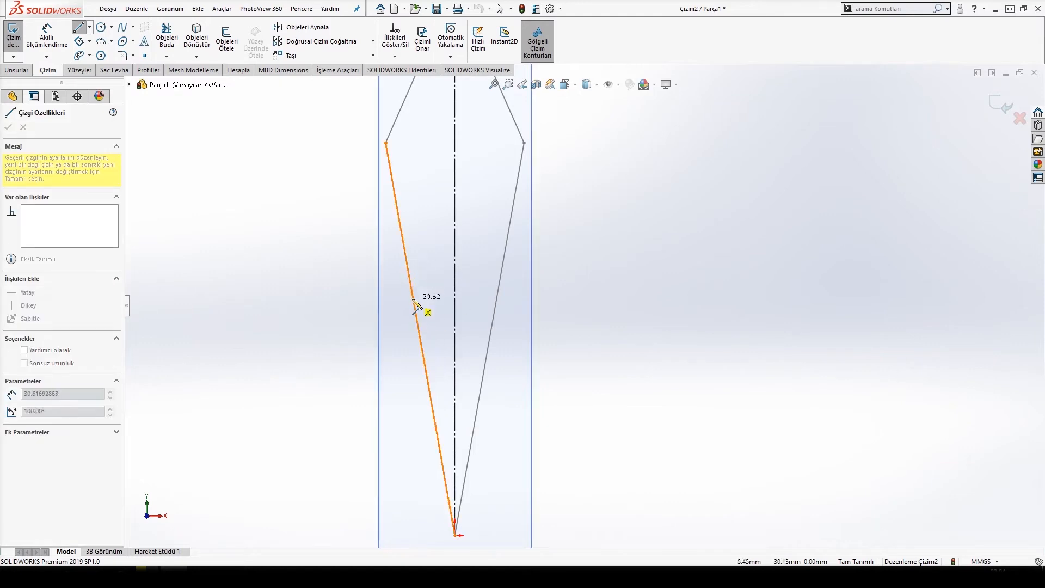
pyautogui.click(411, 287)
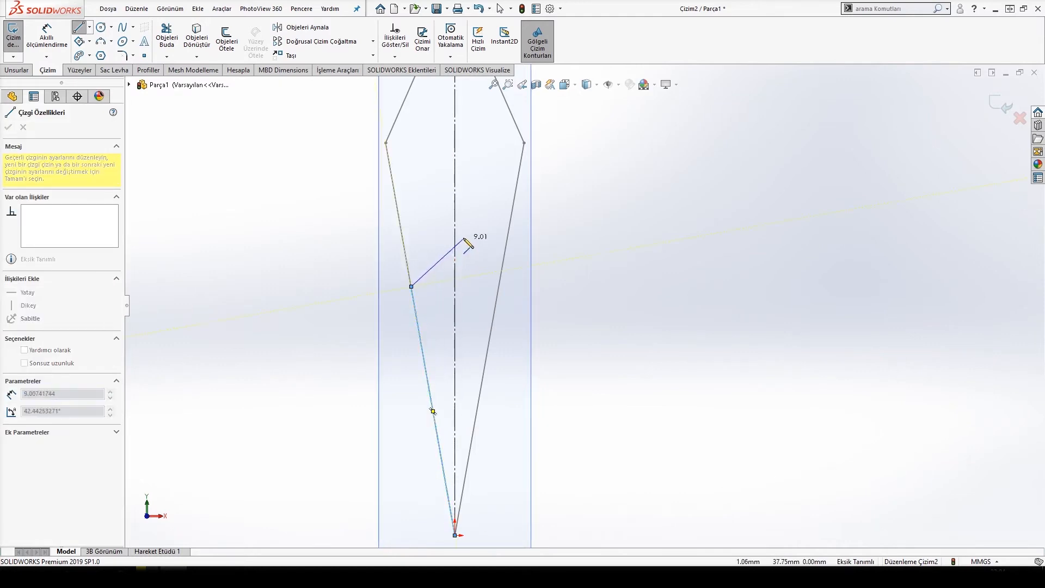
pyautogui.click(456, 213)
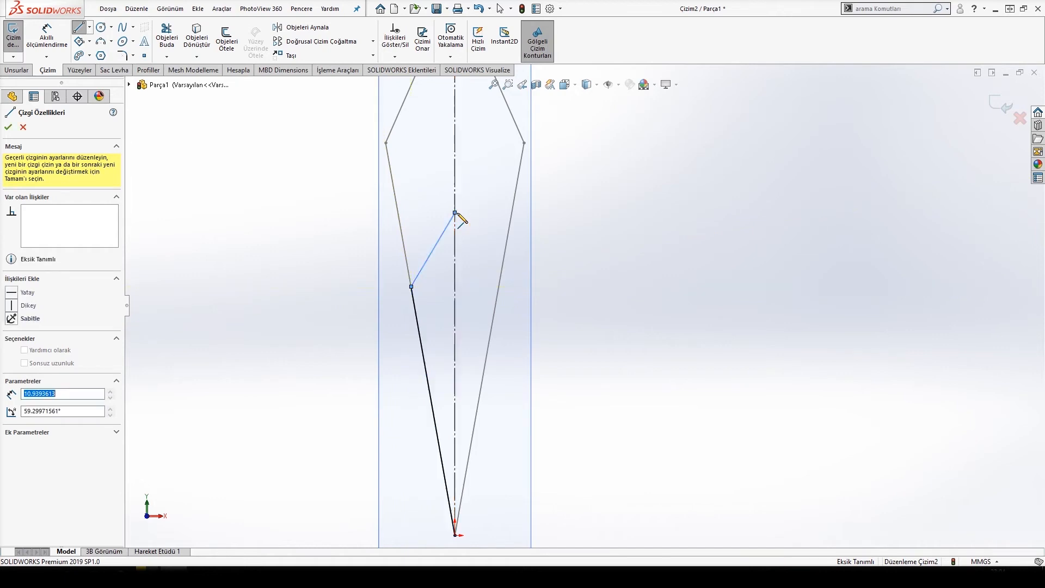
pyautogui.press('Escape')
# - Dimension the vertical height of the lower slanted line as 25 mm
pyautogui.press('s')
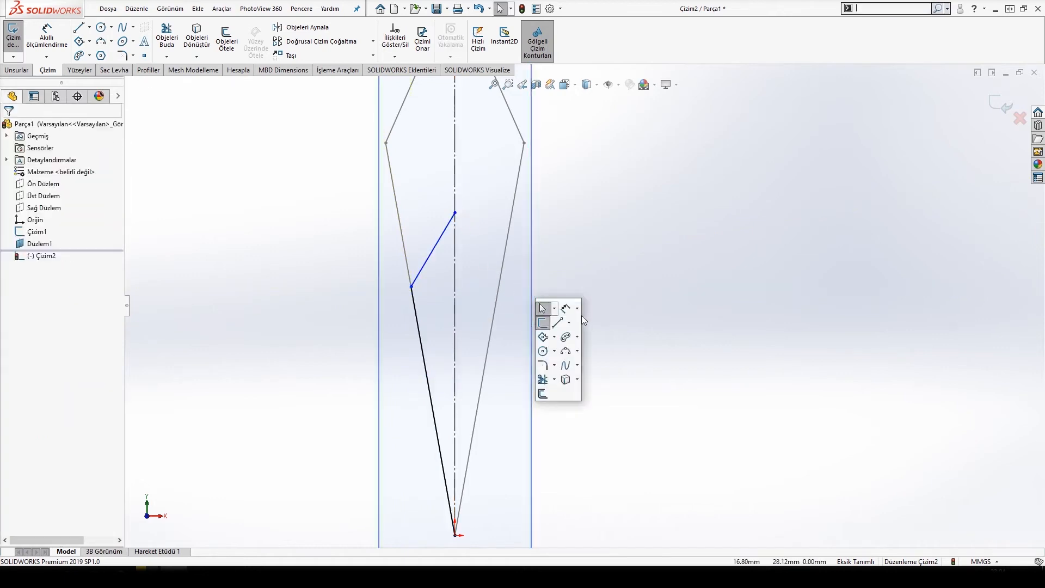
pyautogui.click(544, 307)
pyautogui.click(426, 349)
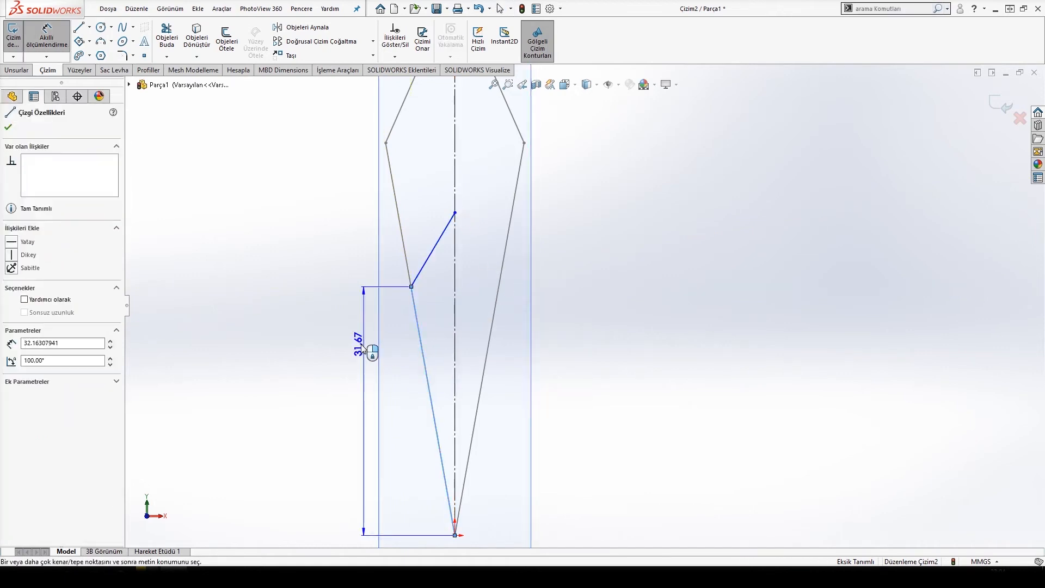
pyautogui.click(326, 350)
pyautogui.write('25')
pyautogui.press('Return')
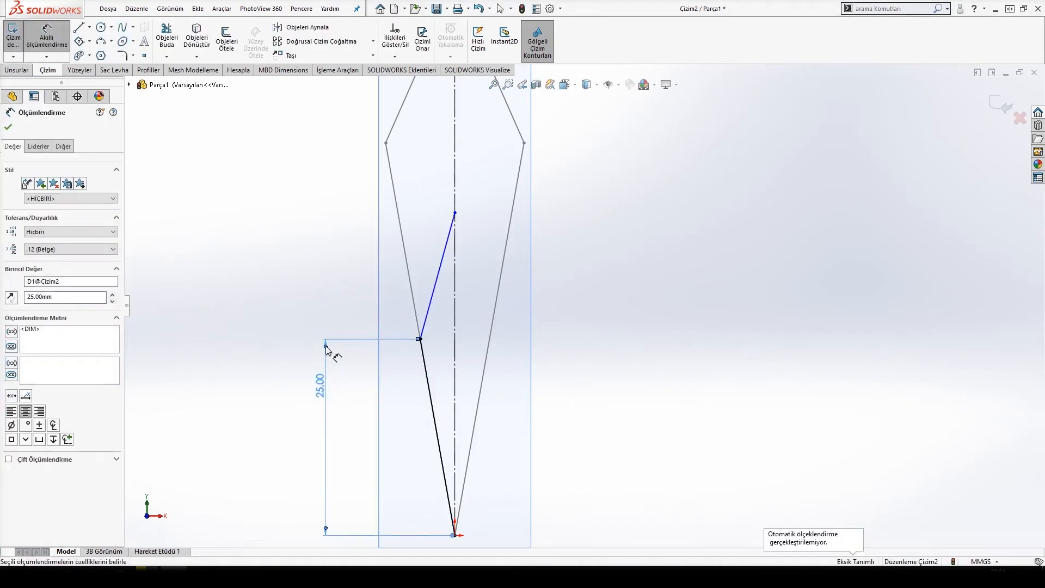
# - Dimension the vertical height of the upper slanted line as 11.5 mm
pyautogui.click(430, 299)
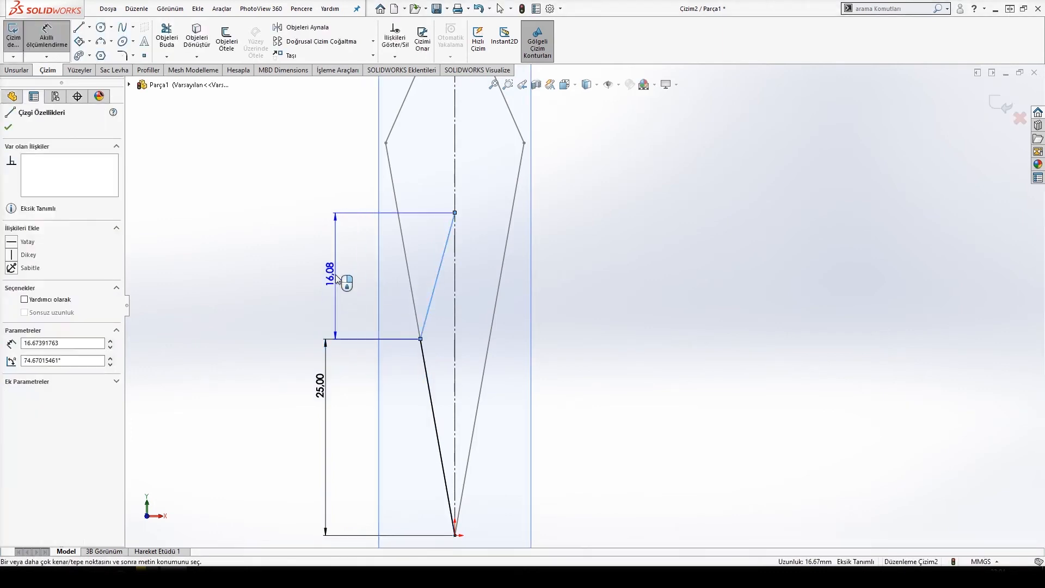
pyautogui.click(336, 281)
pyautogui.write('11.5')
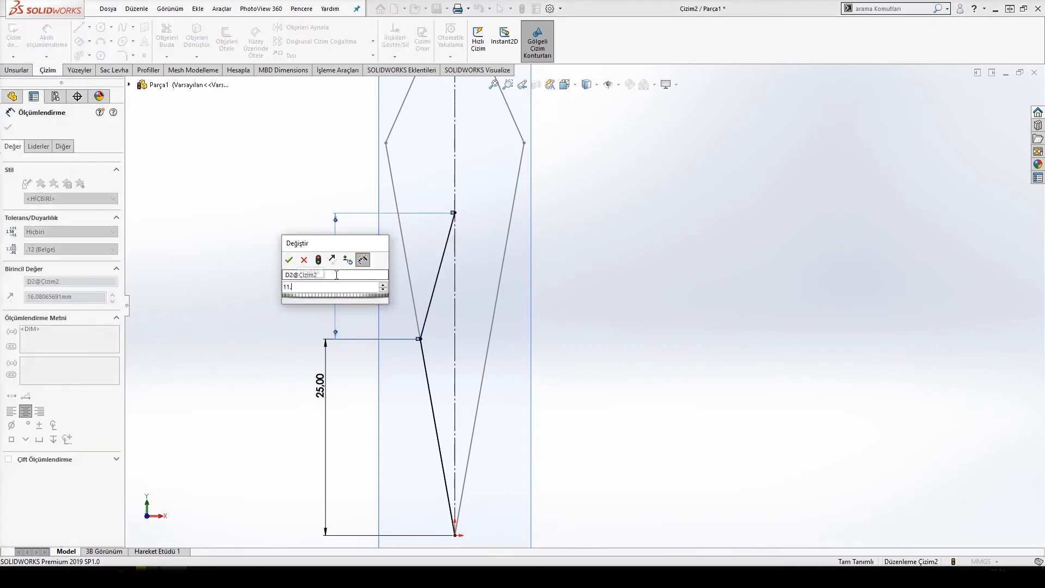
pyautogui.press('Return')
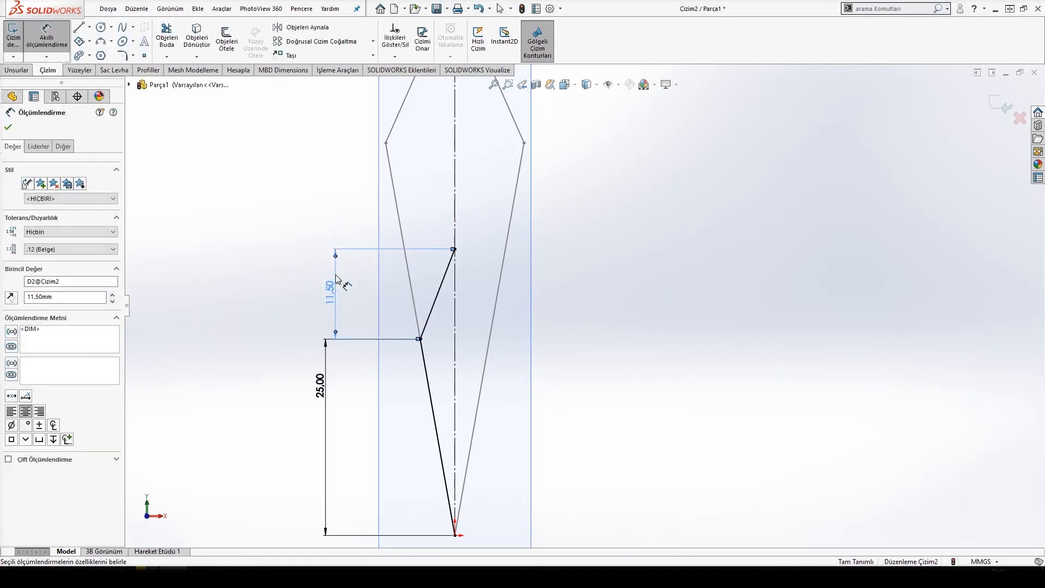
pyautogui.press('Escape')
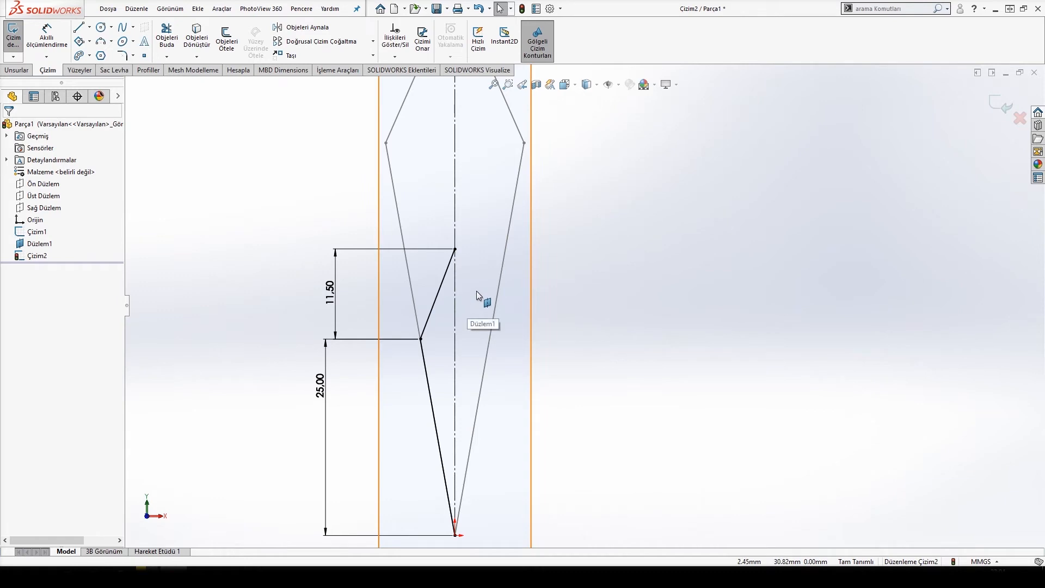
# - Mirror both slanted lines about the vertical centerline to close the smaller kite, and exit the sketch
pyautogui.scroll(3, 472, 283)
pyautogui.click(308, 29)
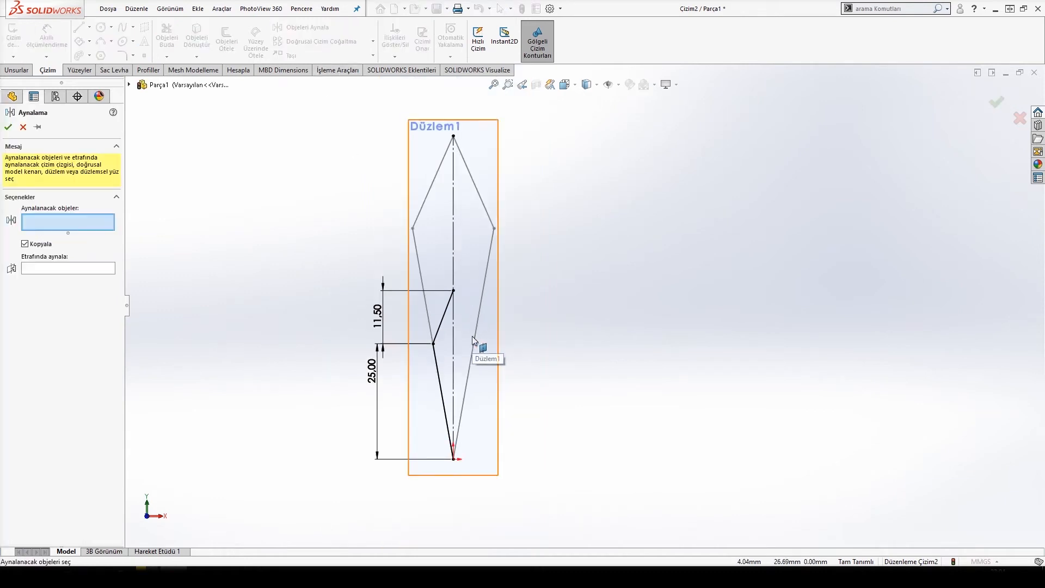
pyautogui.click(444, 312)
pyautogui.click(439, 382)
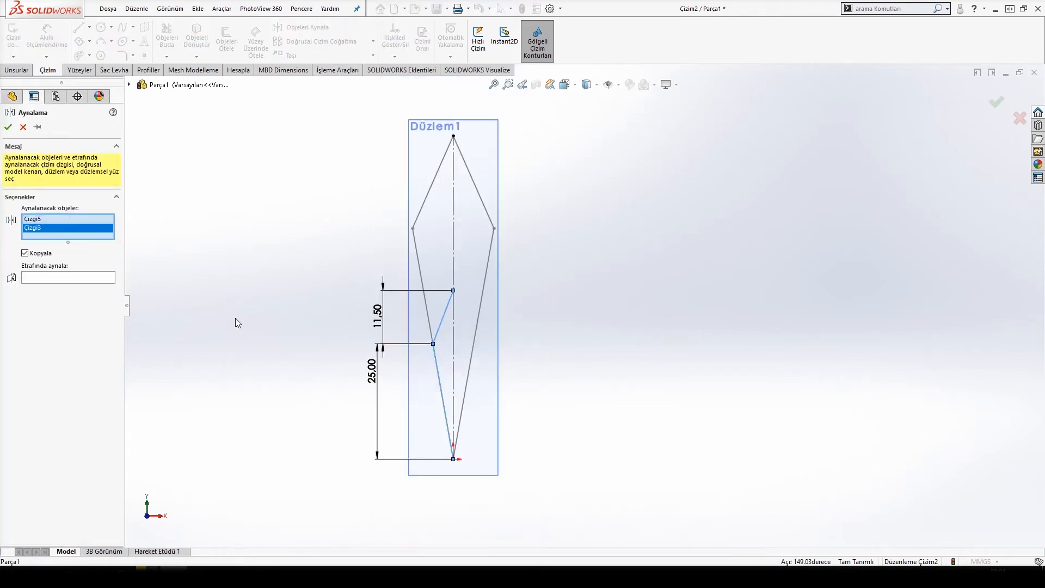
pyautogui.click(104, 281)
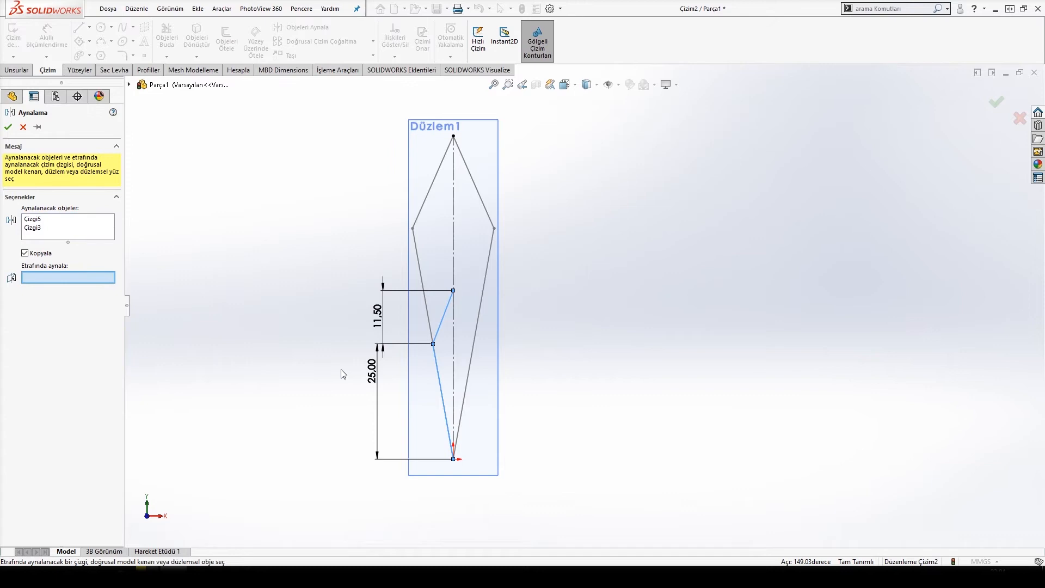
pyautogui.click(454, 357)
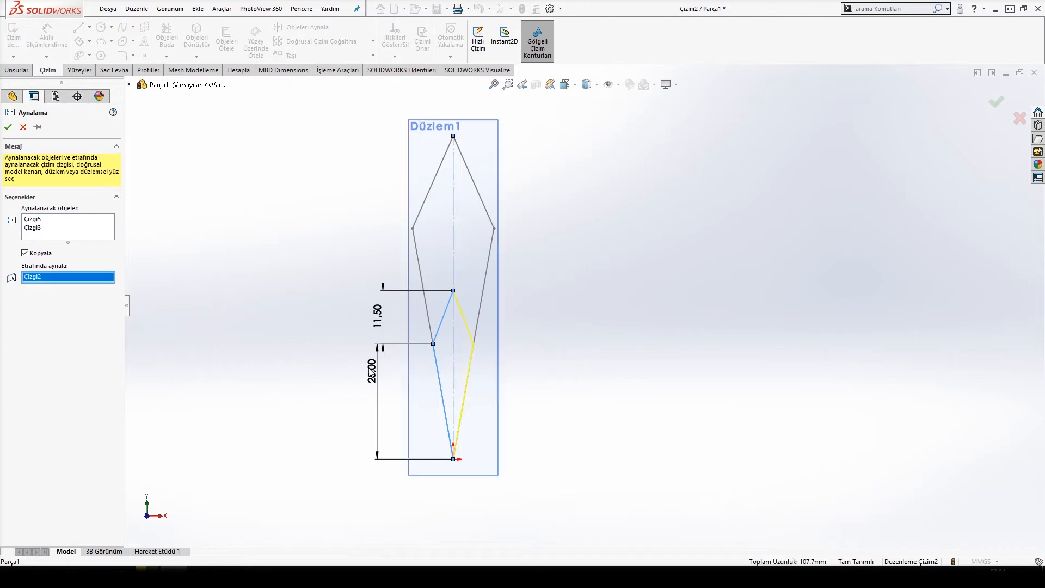
pyautogui.click(9, 127)
pyautogui.click(997, 102)
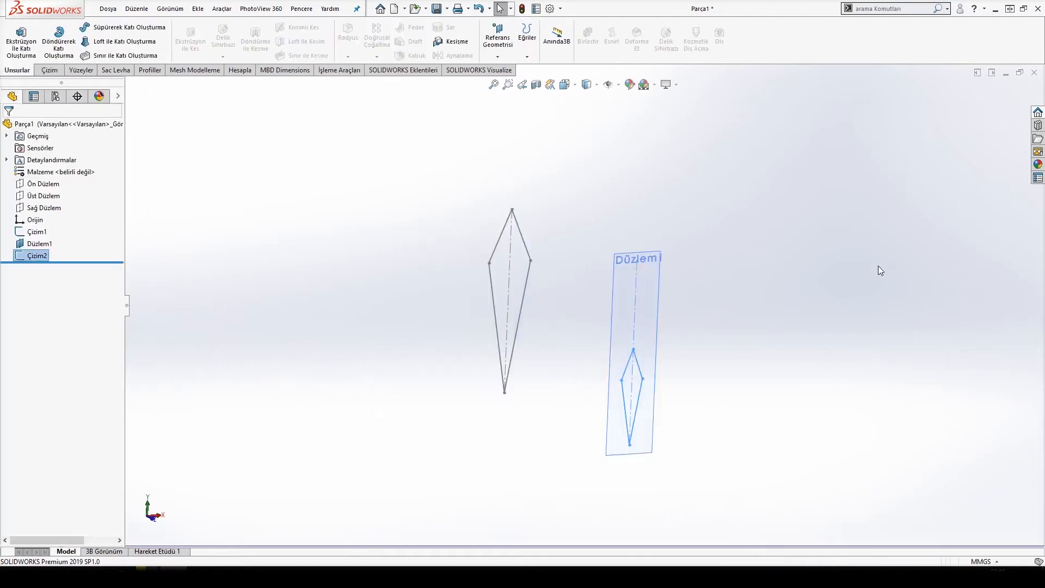
# - Loft a solid from the large kite profile to the small one, matching them at their upper tips
pyautogui.click(123, 41)
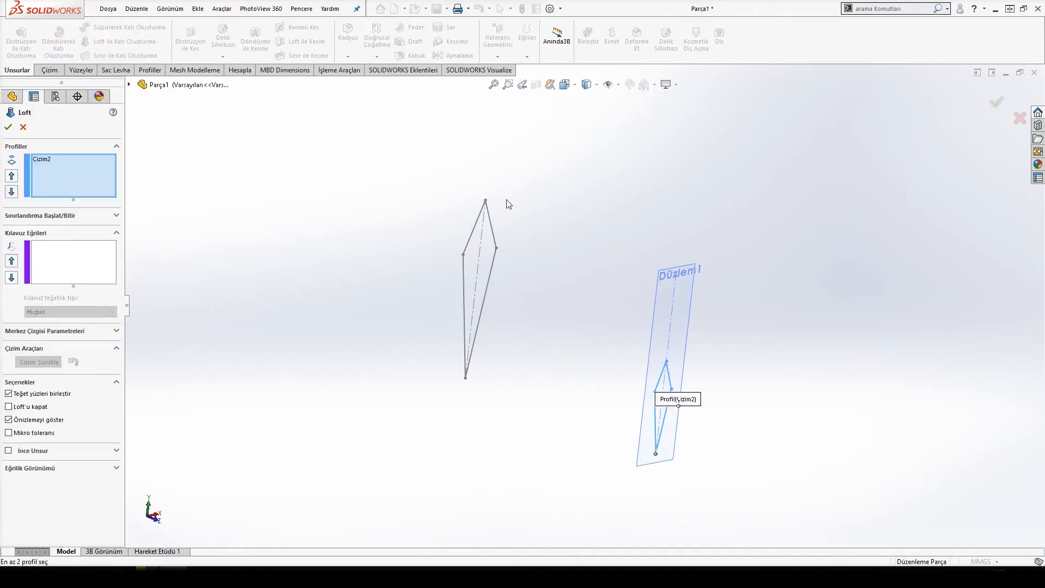
pyautogui.rightClick(71, 178)
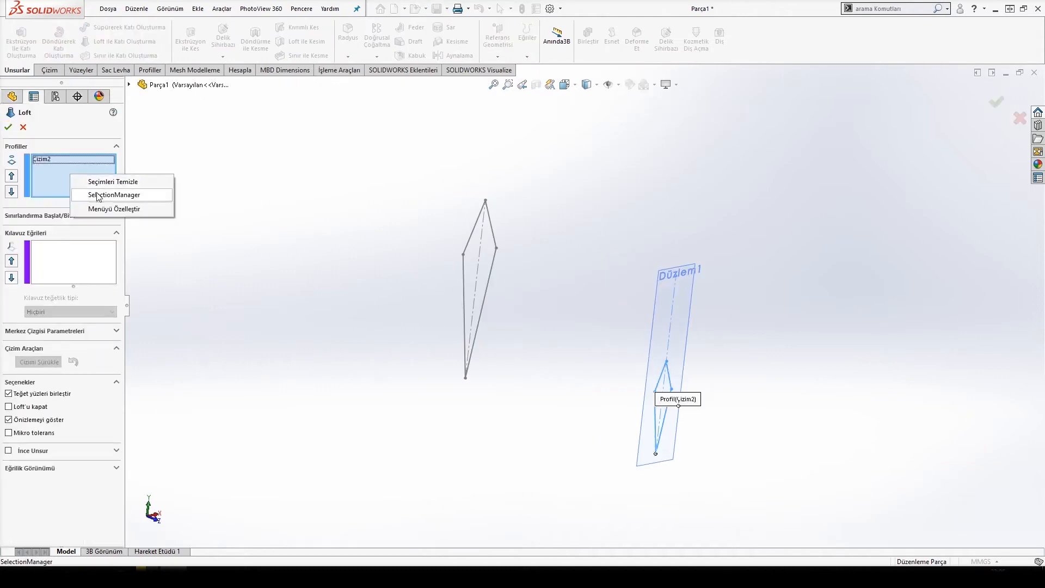
pyautogui.click(113, 181)
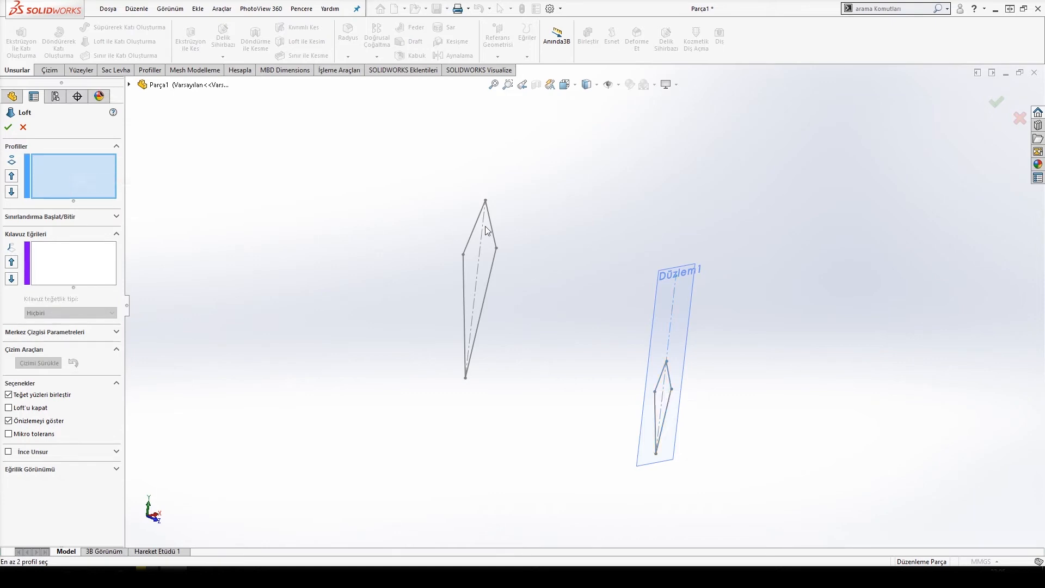
pyautogui.click(486, 199)
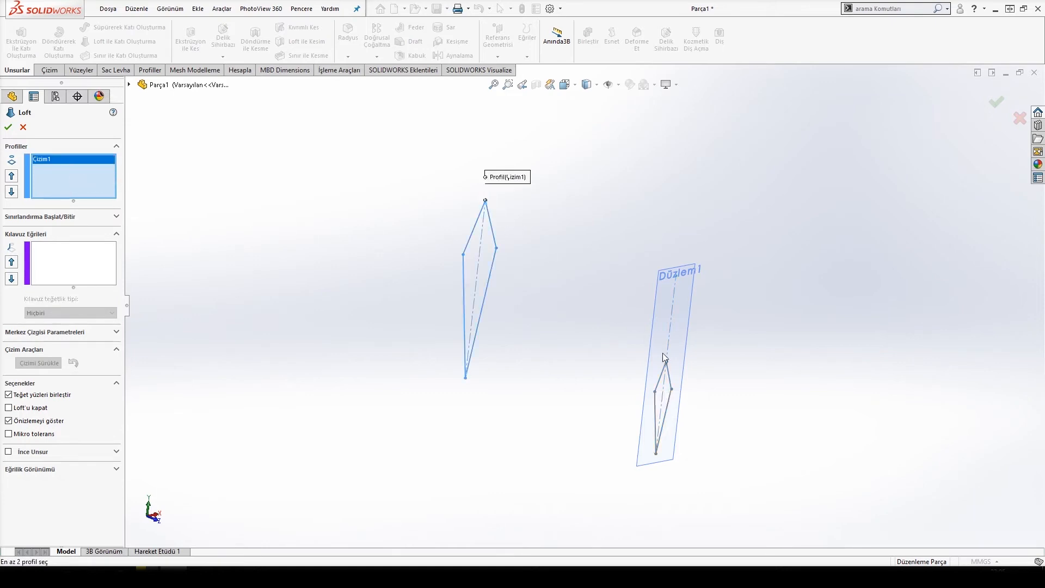
pyautogui.click(667, 361)
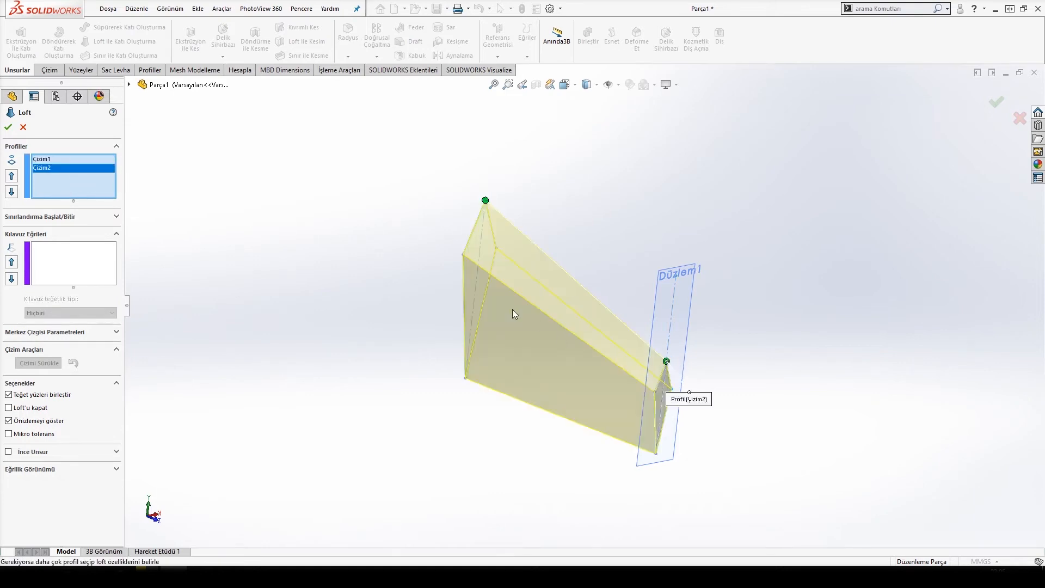
pyautogui.moveTo(478, 410); pyautogui.dragTo(441, 366, button='middle')
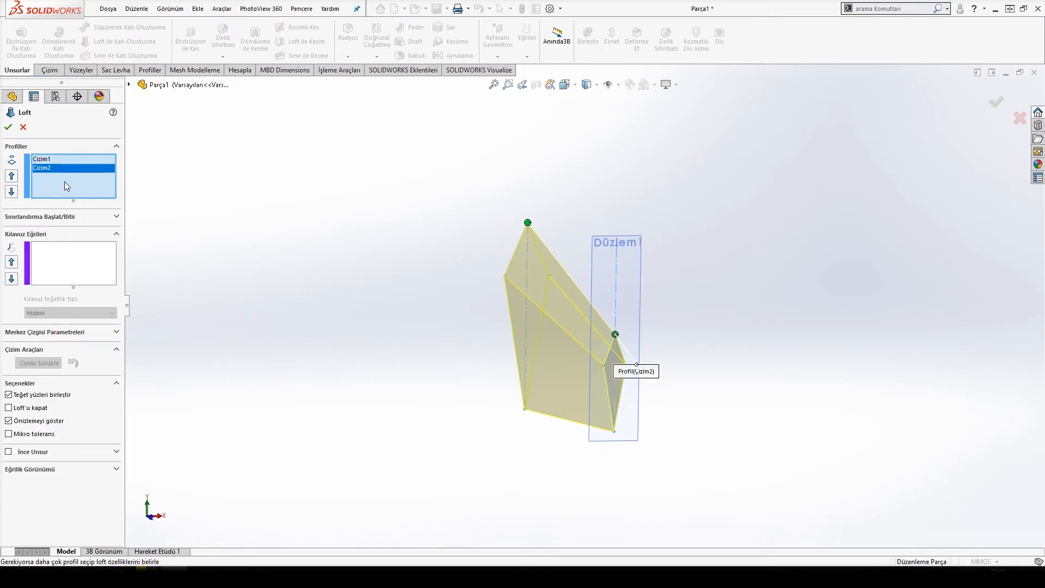
pyautogui.click(6, 126)
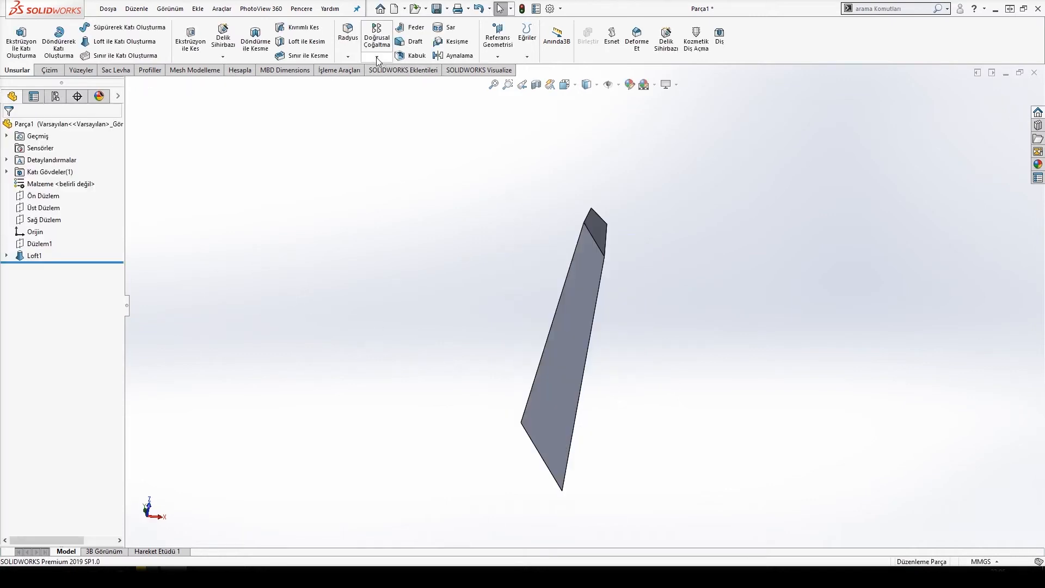
# - Create a circular pattern of the loft with 18 equally spaced instances over 360° around the edge joining the kites' lower tips
pyautogui.click(376, 56)
pyautogui.click(400, 83)
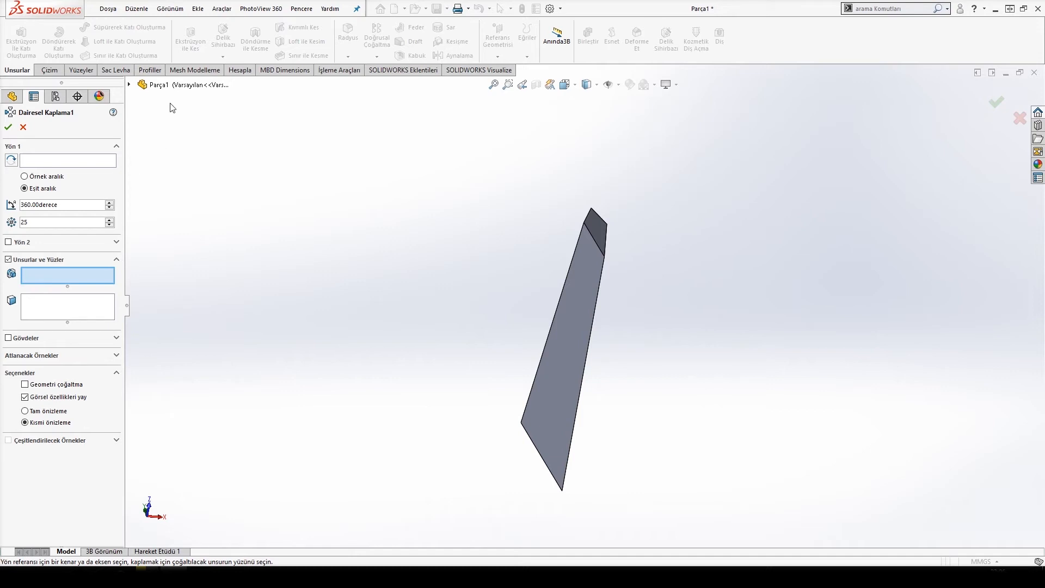
pyautogui.click(130, 84)
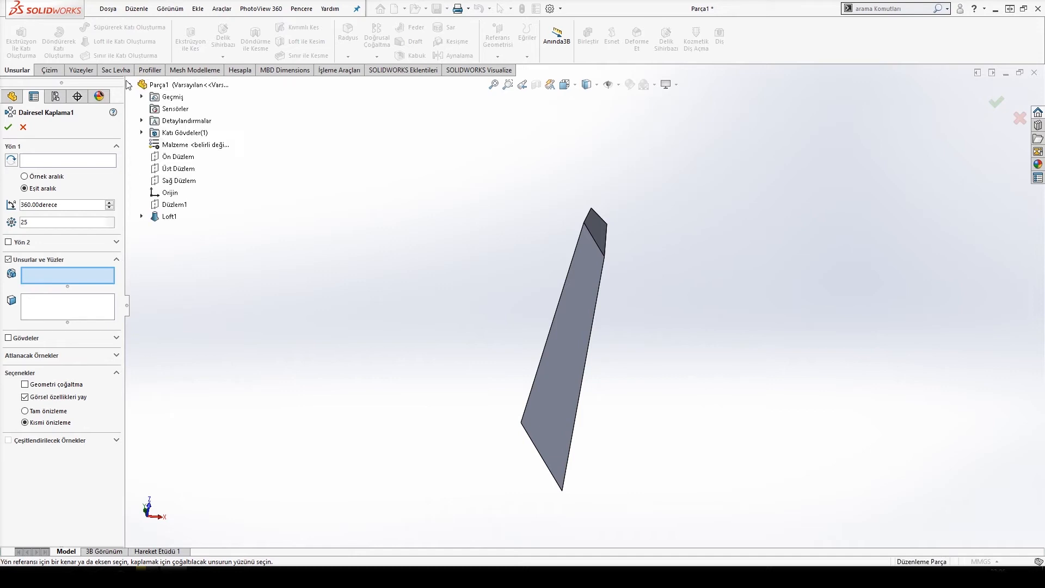
pyautogui.click(158, 219)
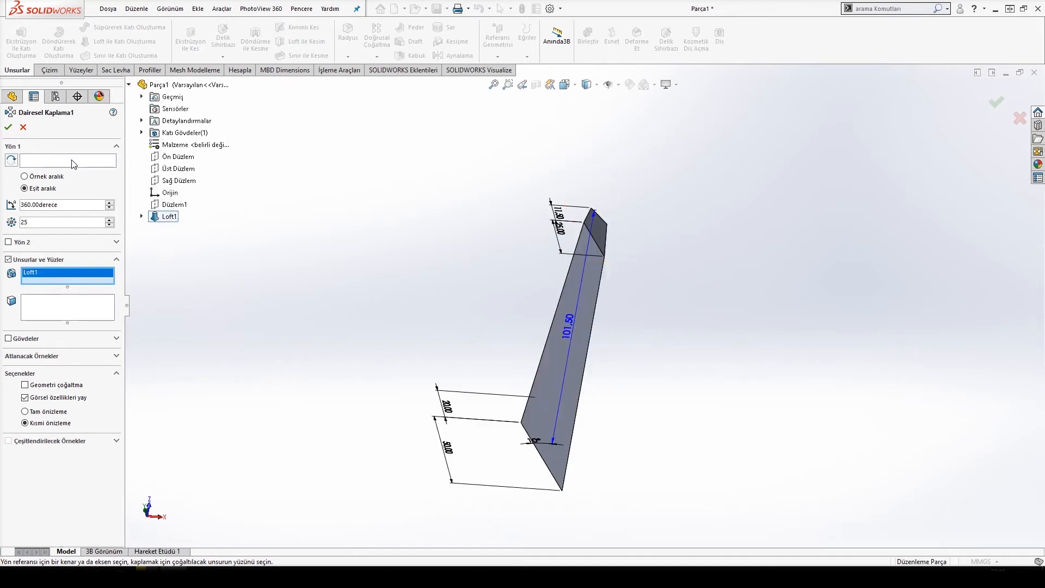
pyautogui.click(600, 284)
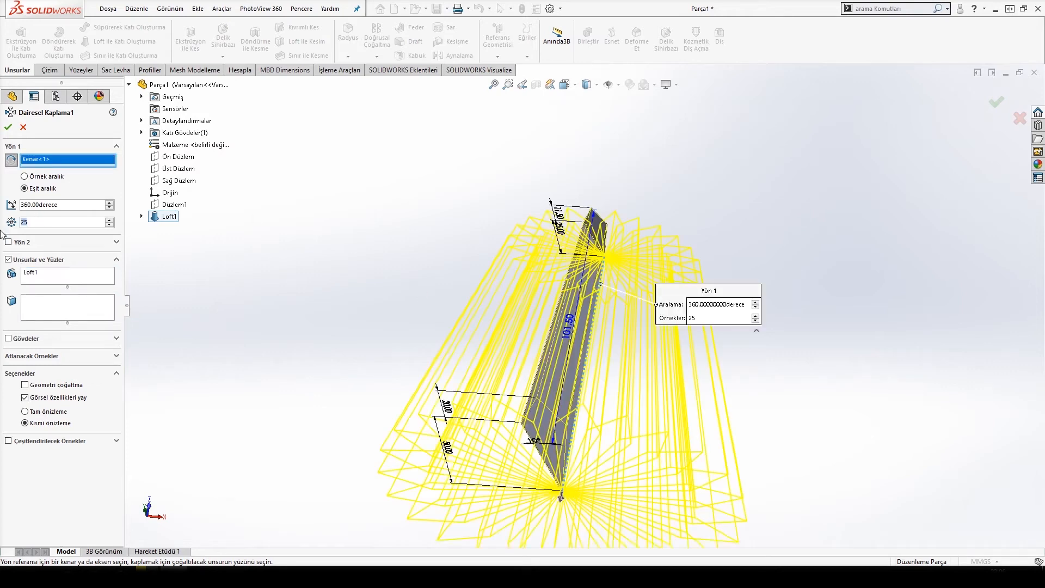
pyautogui.write('18')
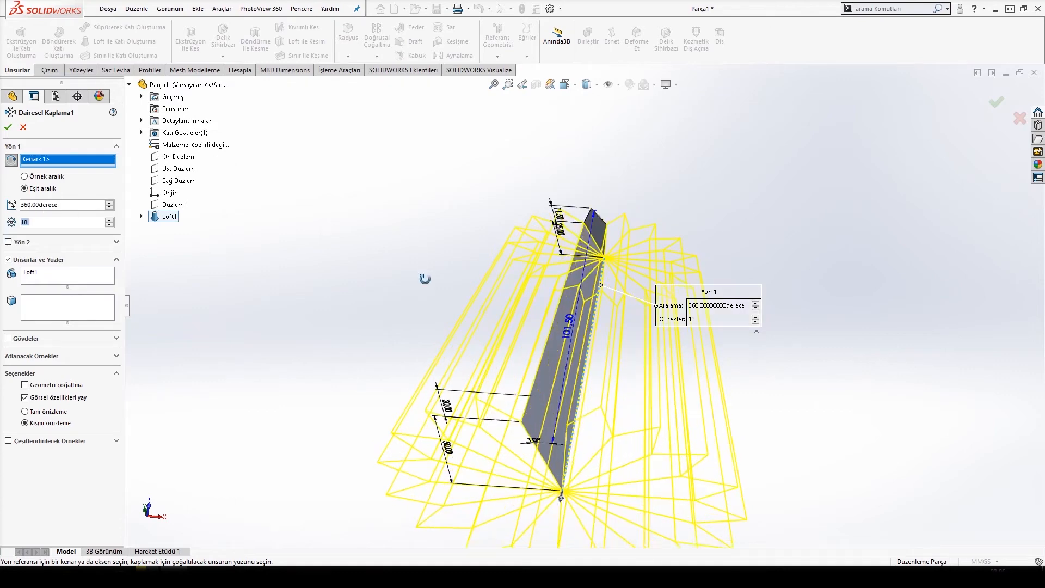
pyautogui.scroll(5, 425, 294)
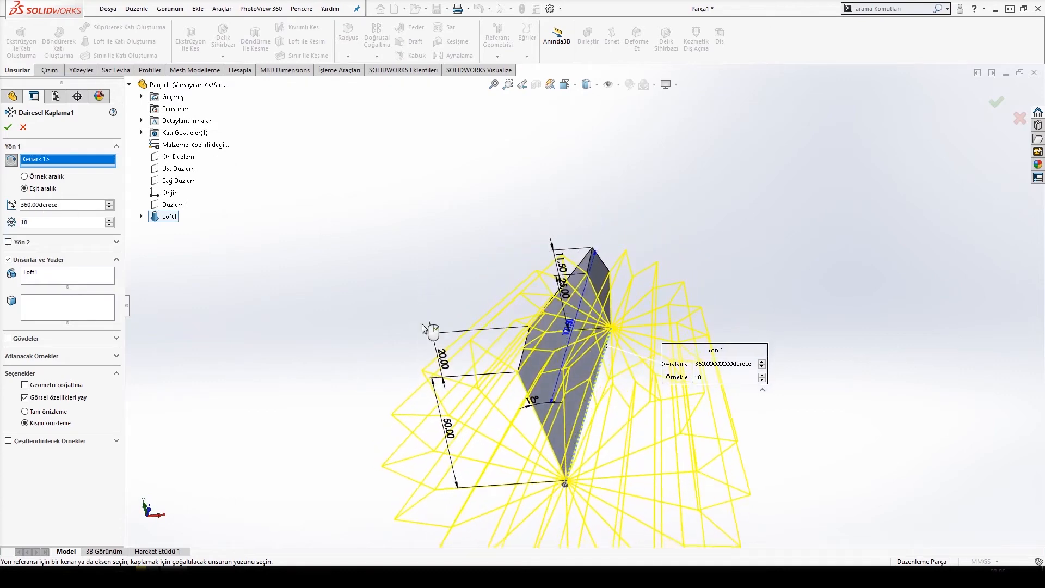
pyautogui.click(8, 126)
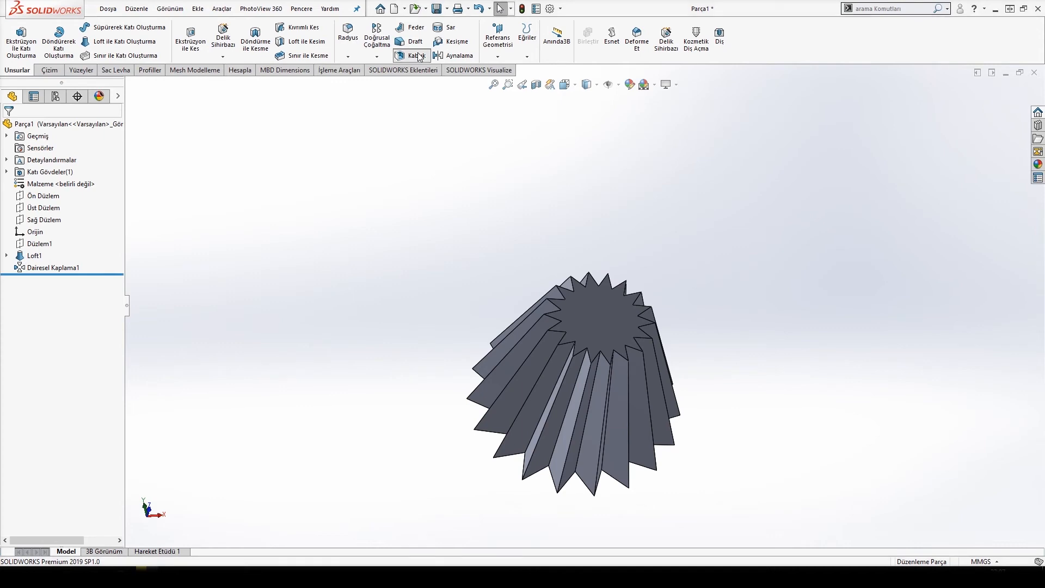
# - Shell the star-shaped body to a 1 mm wall thickness, removing both the small and large end faces
pyautogui.click(419, 57)
pyautogui.click(606, 331)
pyautogui.moveTo(552, 460); pyautogui.dragTo(532, 437, button='middle')
pyautogui.click(543, 432)
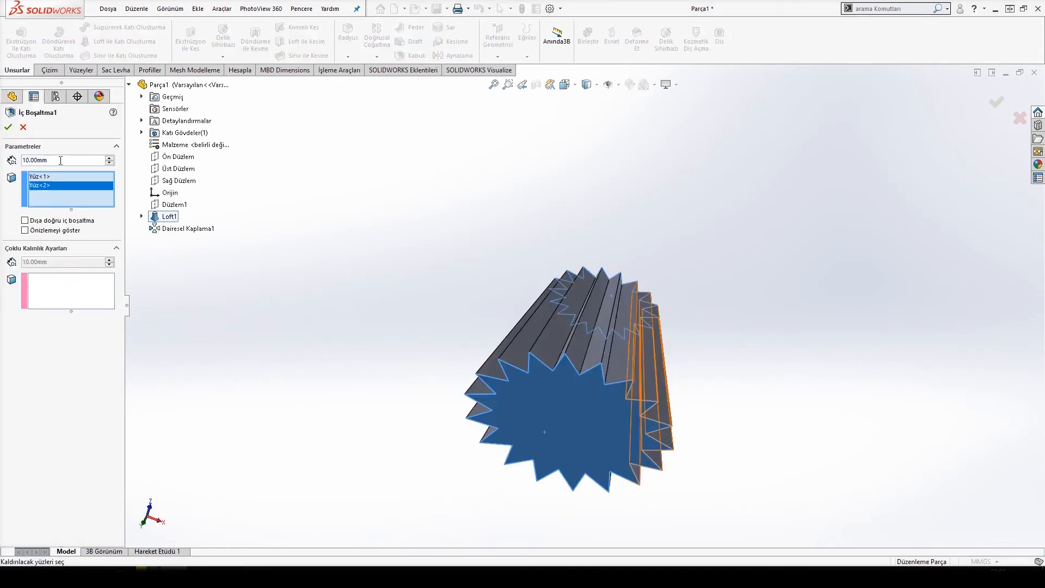
pyautogui.write('1')
pyautogui.press('Return')
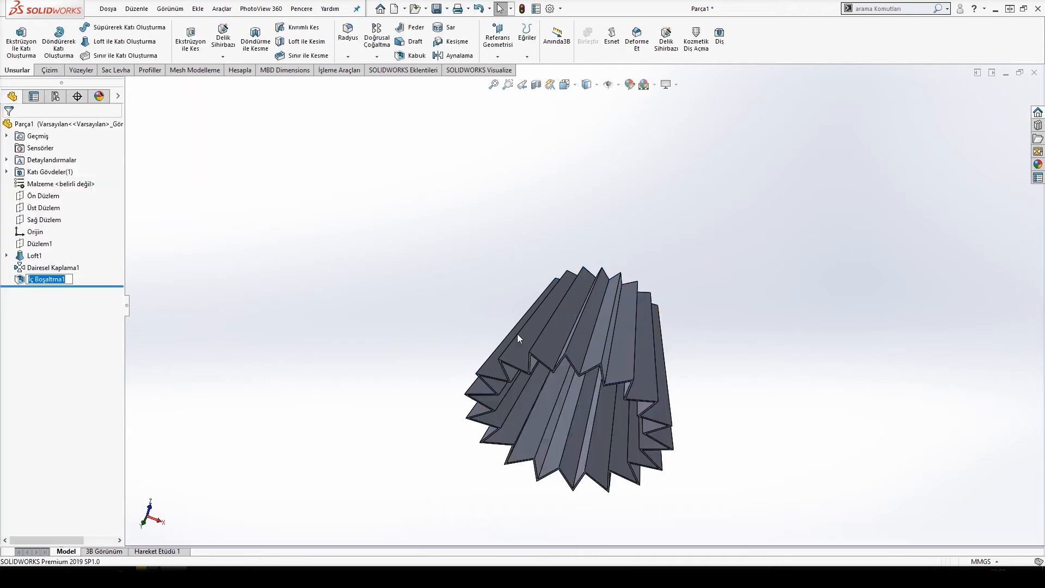
# - Sketch a 70 mm radius circle on the front plane, centred on the origin and passing through the star's outer tip
pyautogui.moveTo(502, 333); pyautogui.dragTo(561, 283, button='middle')
pyautogui.click(34, 196)
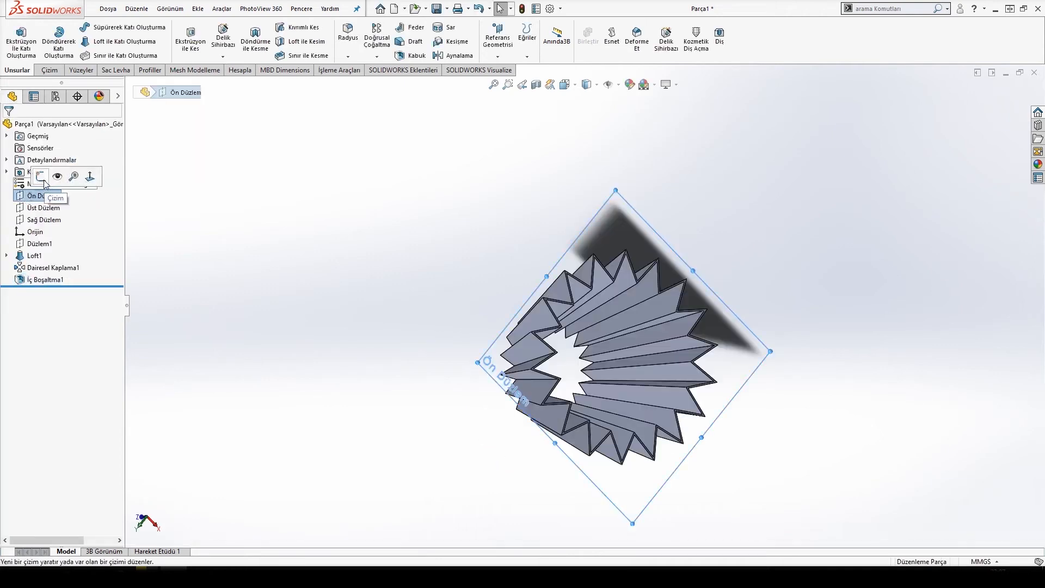
pyautogui.click(42, 177)
pyautogui.click(102, 30)
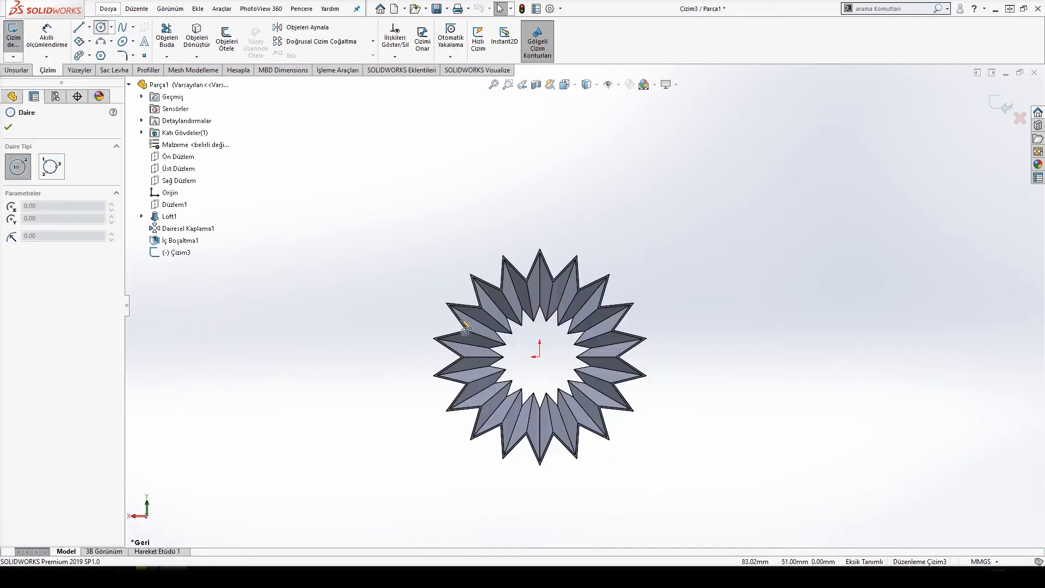
pyautogui.click(538, 357)
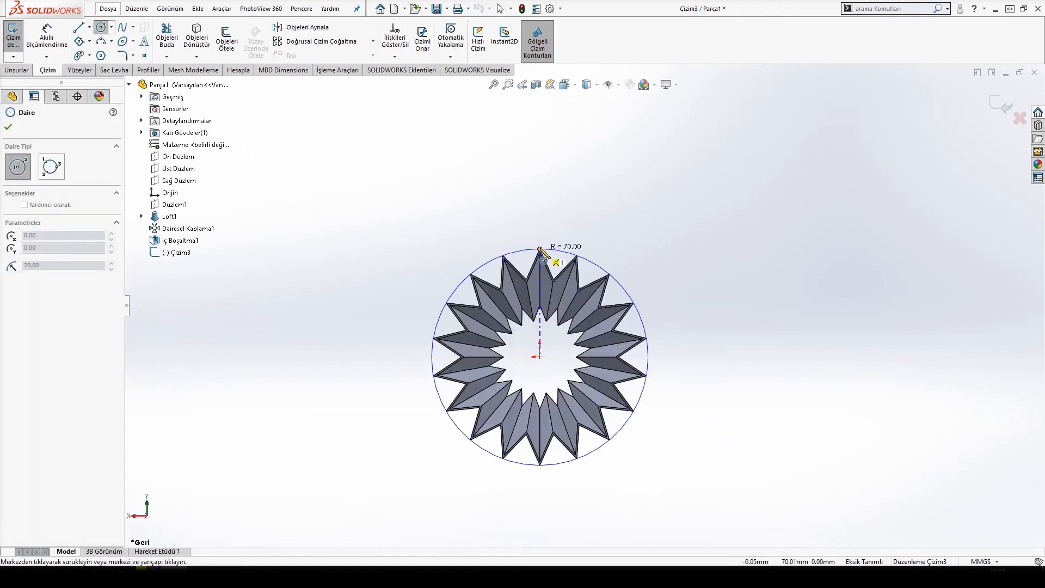
pyautogui.click(544, 250)
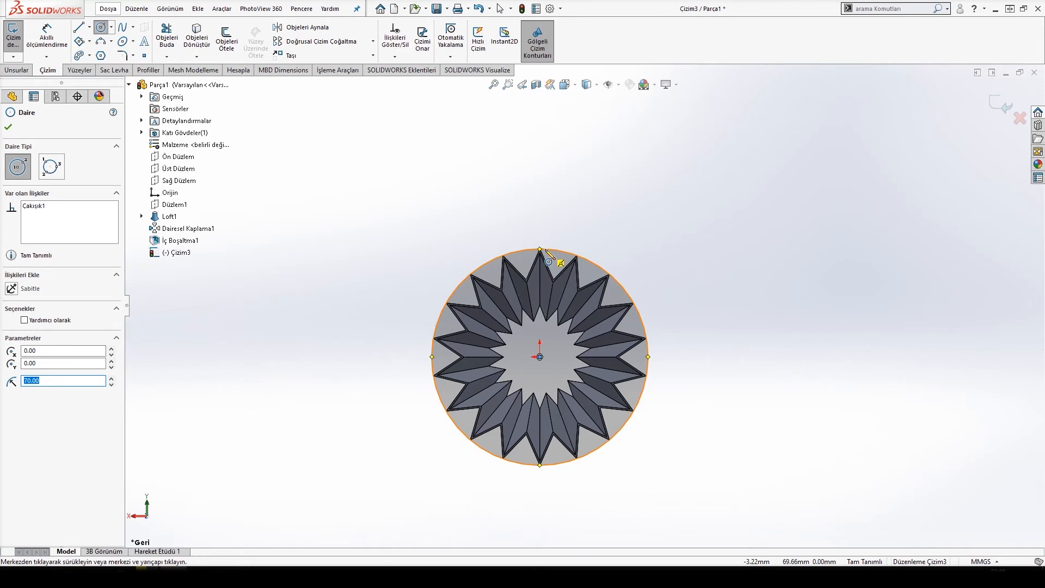
pyautogui.press('Escape')
# - Extrude the large circle 17.75 mm in the reversed direction, away from the star-shaped body
pyautogui.scroll(-3, 570, 306)
pyautogui.moveTo(569, 336); pyautogui.dragTo(601, 333, button='middle')
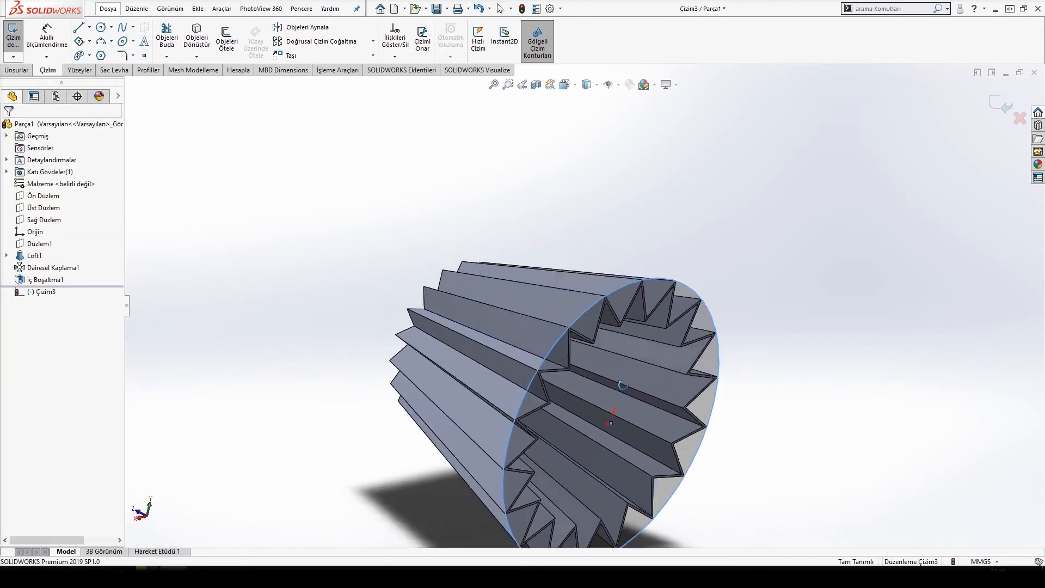
pyautogui.scroll(4, 601, 332)
pyautogui.click(17, 71)
pyautogui.click(21, 43)
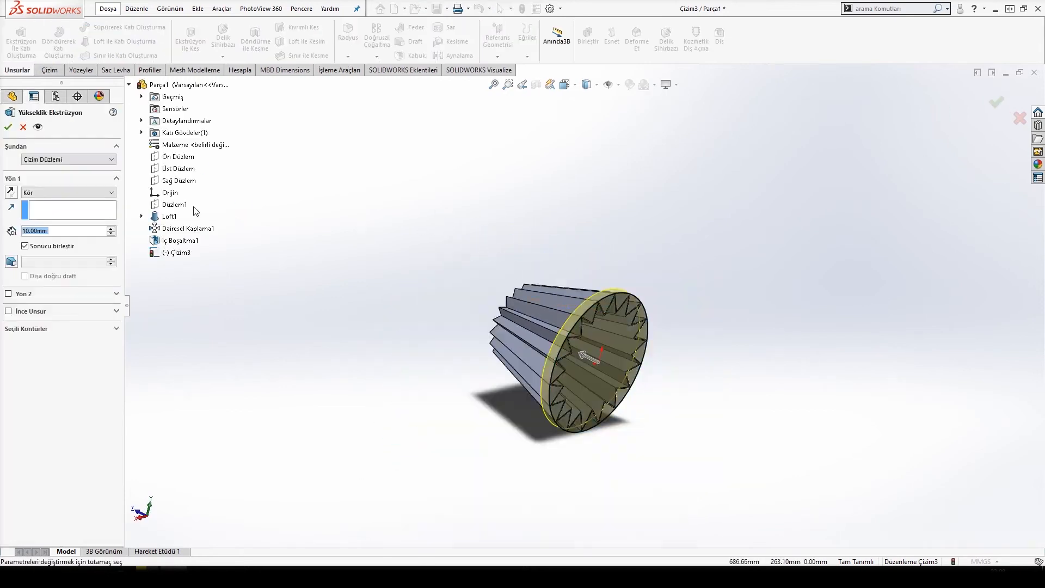
pyautogui.write('17.75')
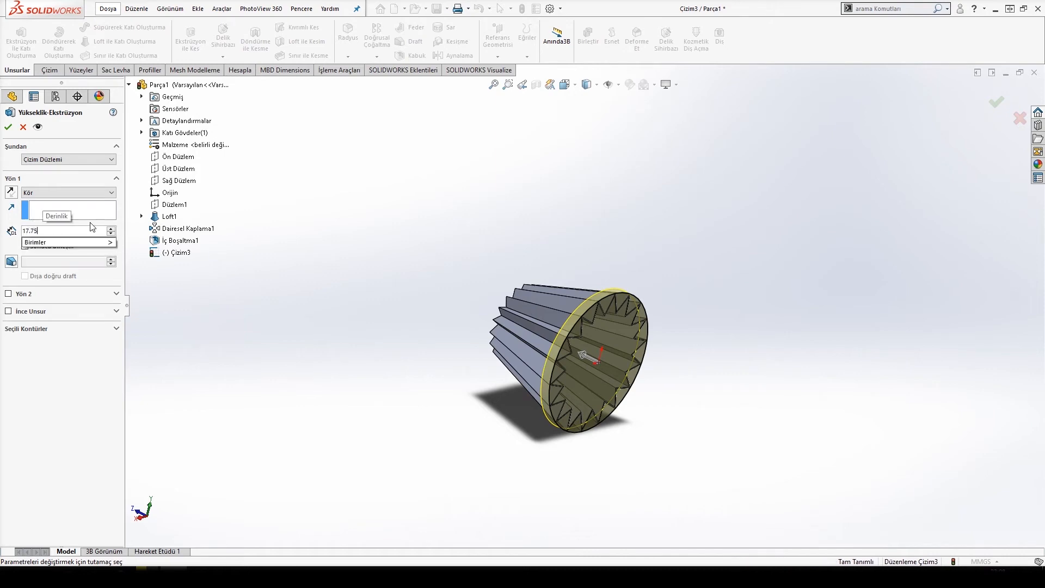
pyautogui.press('Return')
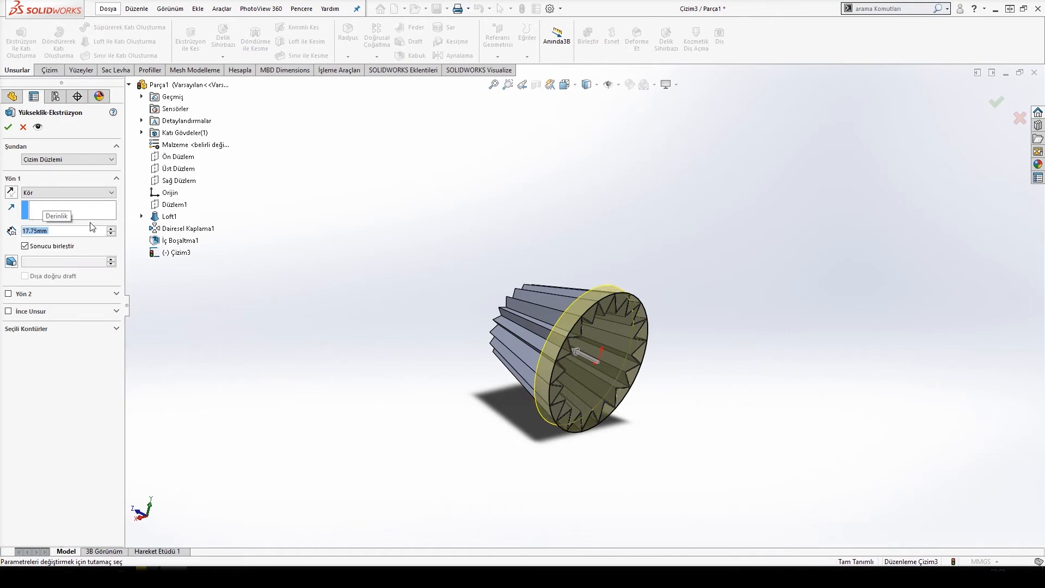
pyautogui.click(10, 193)
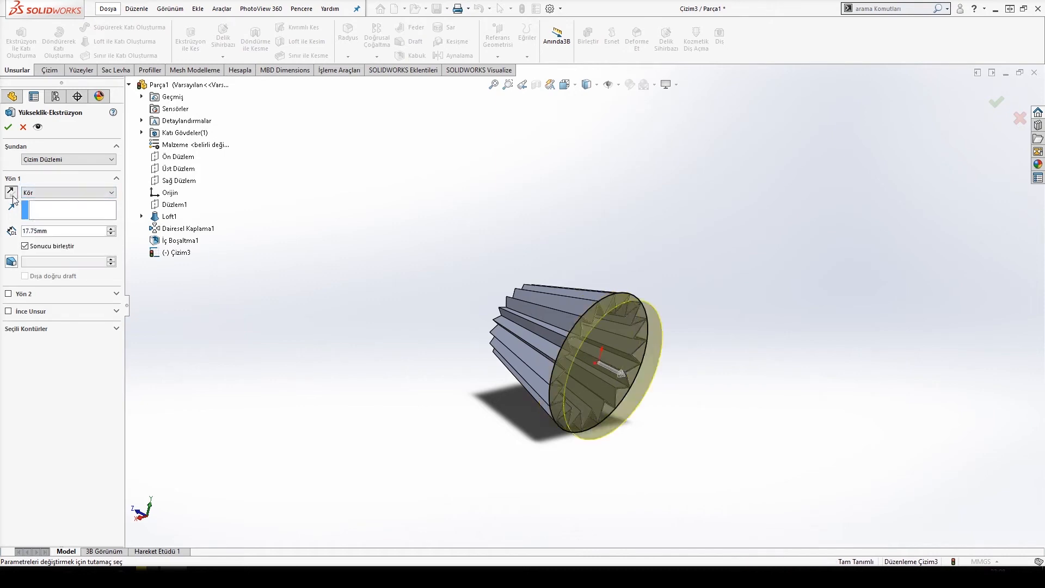
pyautogui.click(8, 124)
# - Sketch a 36.5 mm radius circle on the offset plane at the small end, centred on the origin and enclosing the star tips
pyautogui.click(39, 244)
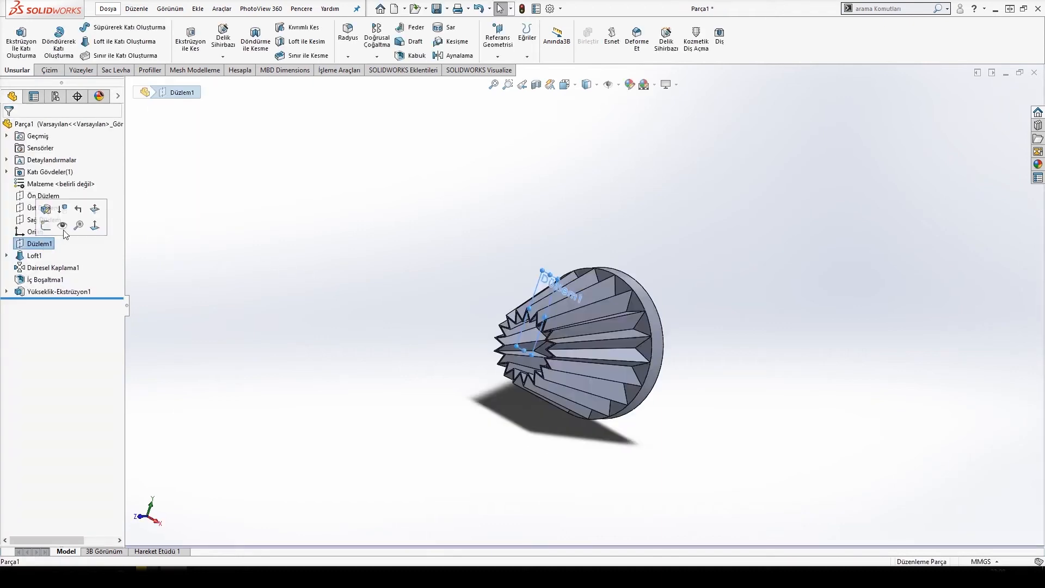
pyautogui.click(46, 225)
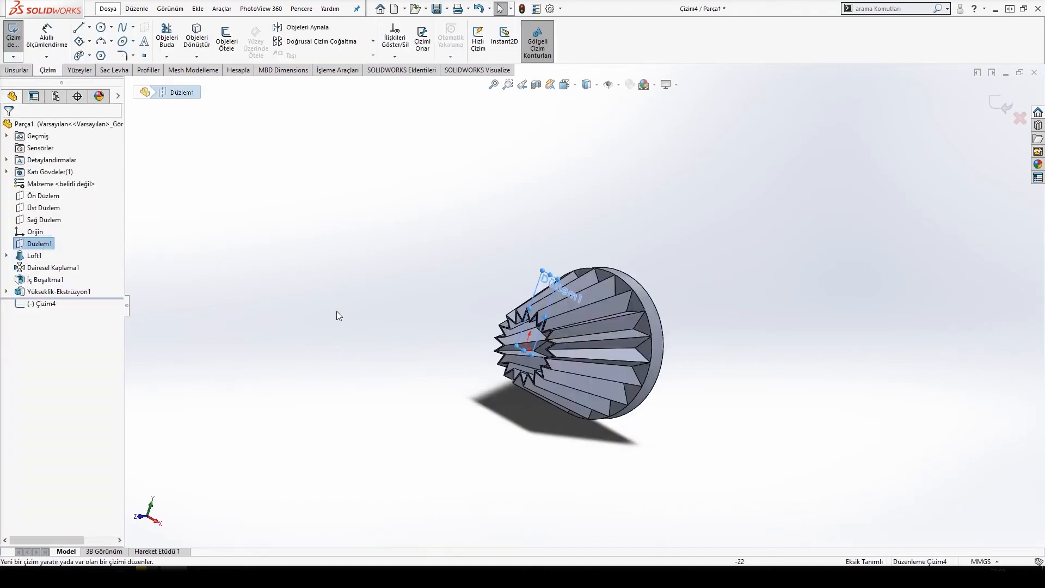
pyautogui.press('space')
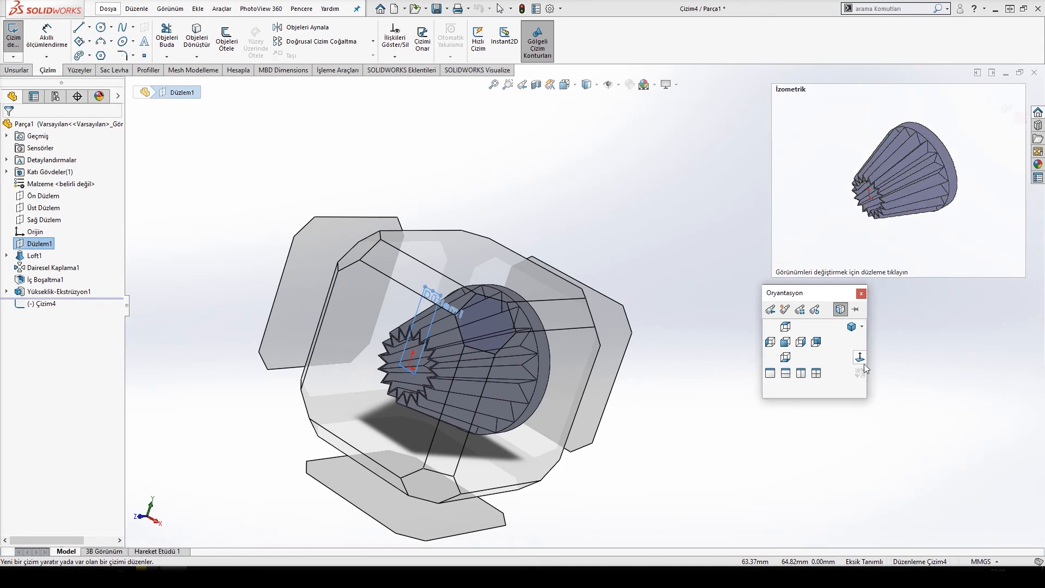
pyautogui.click(860, 357)
pyautogui.press('c')
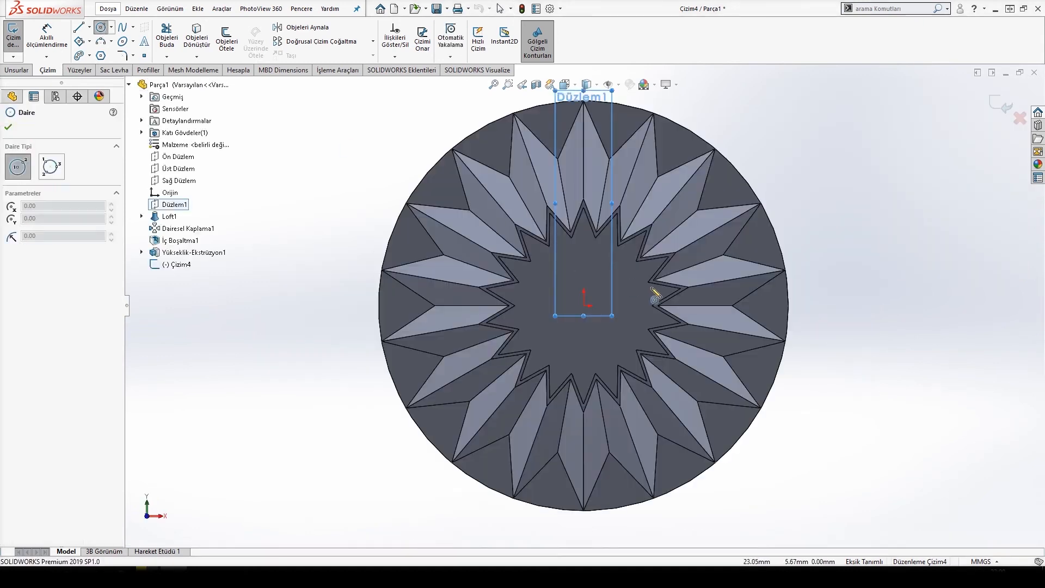
pyautogui.click(584, 305)
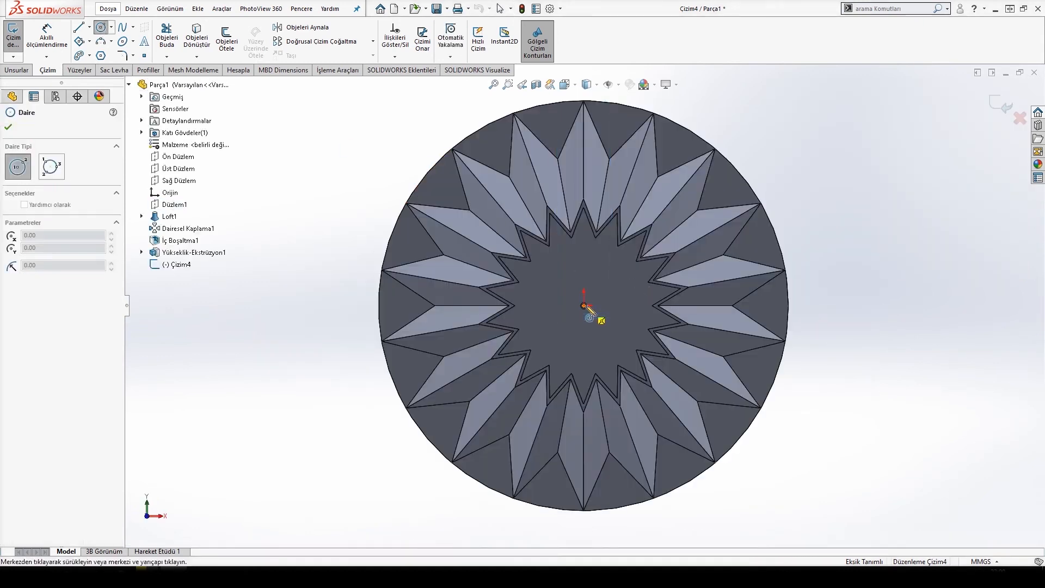
pyautogui.click(585, 199)
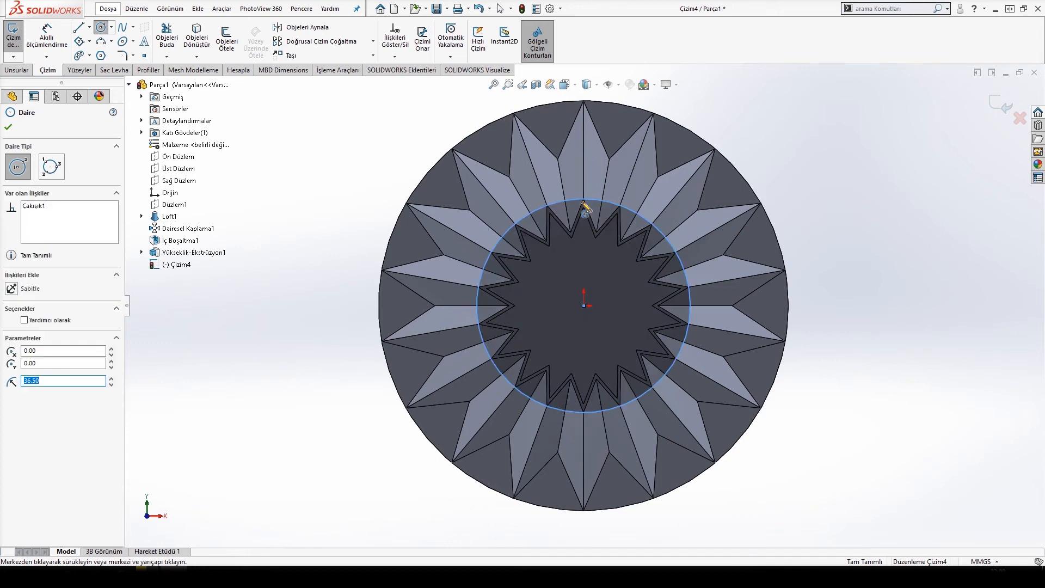
pyautogui.press('Escape')
# - Extrude the small-end circle 17.75 mm outward from the star-shaped body
pyautogui.moveTo(610, 313); pyautogui.dragTo(542, 275, button='middle')
pyautogui.click(17, 70)
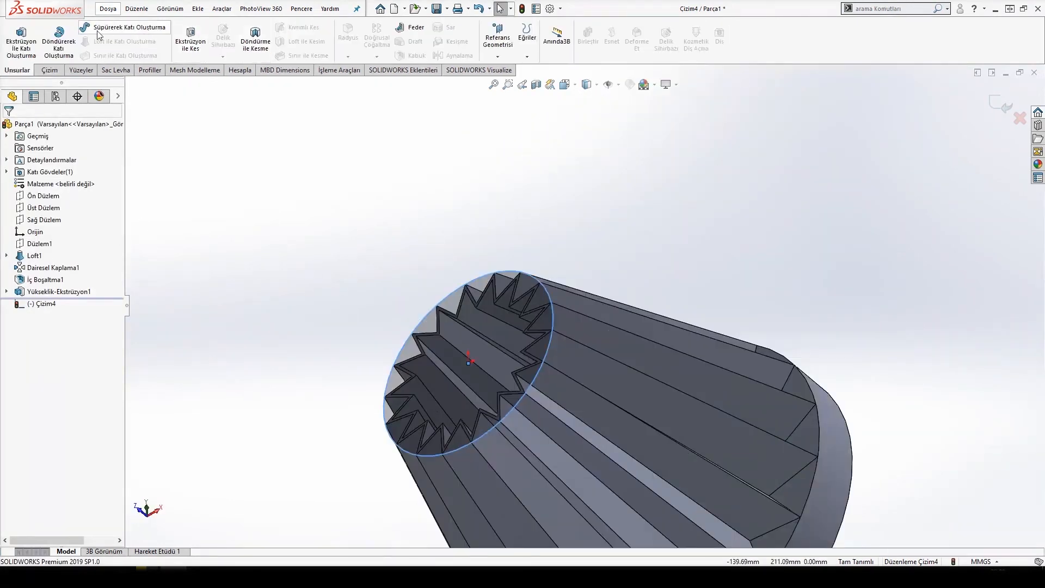
pyautogui.click(20, 41)
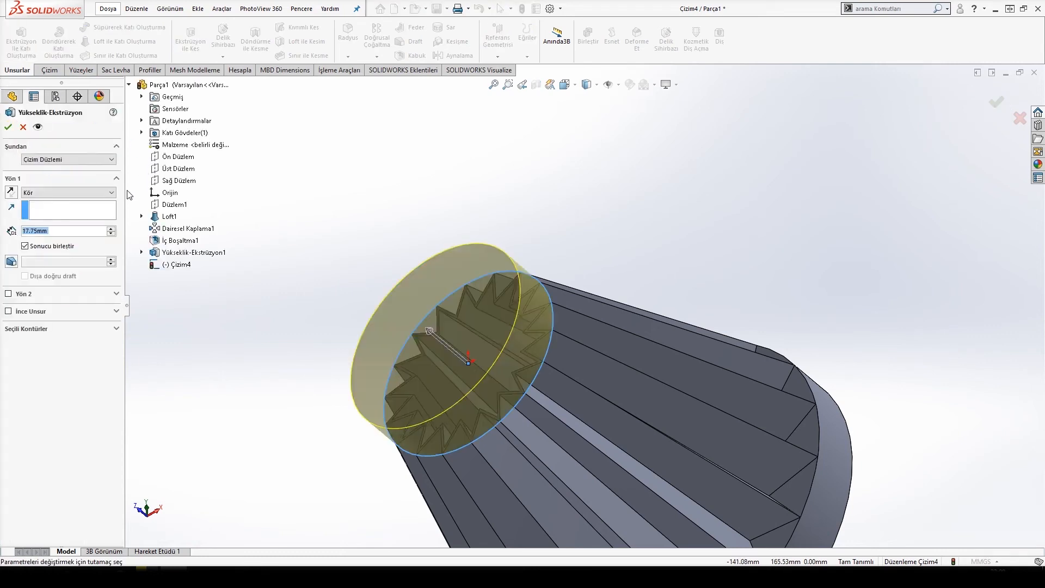
pyautogui.click(8, 127)
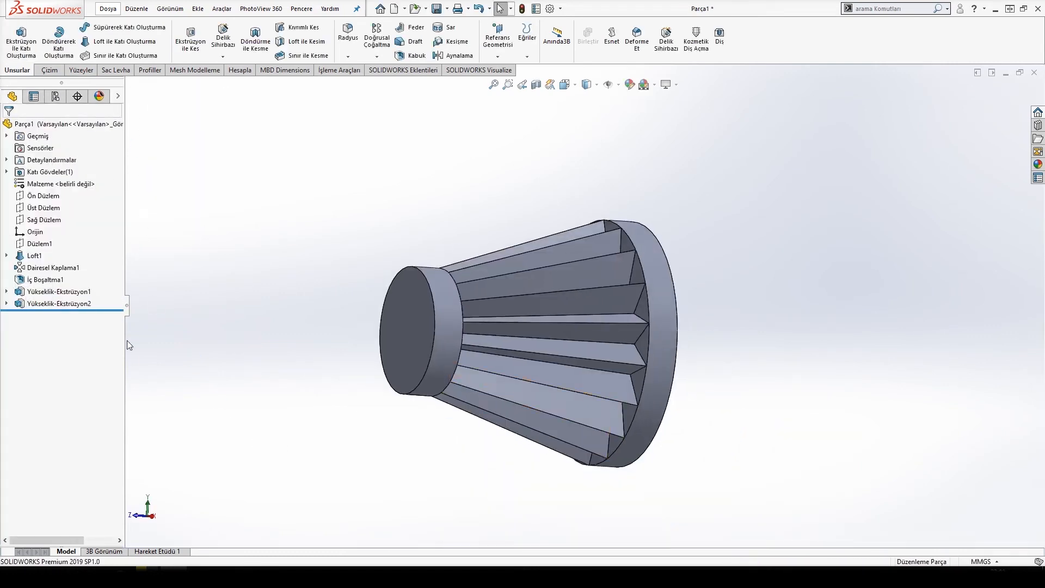
# - Edit the large end disc's extrusion to turn off merging its result, keeping the disc a separate body
pyautogui.click(60, 292)
pyautogui.click(74, 259)
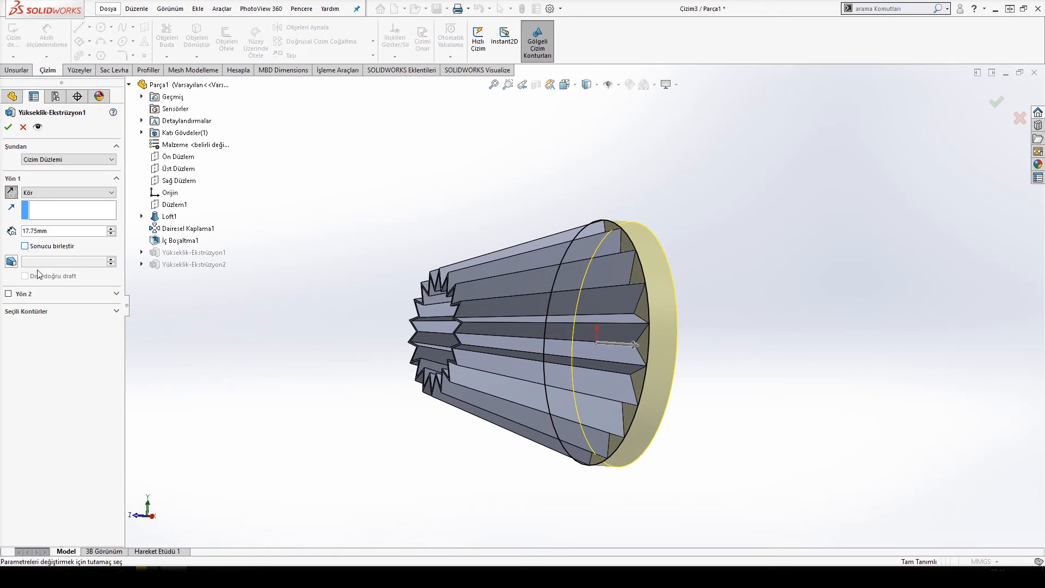
pyautogui.click(8, 127)
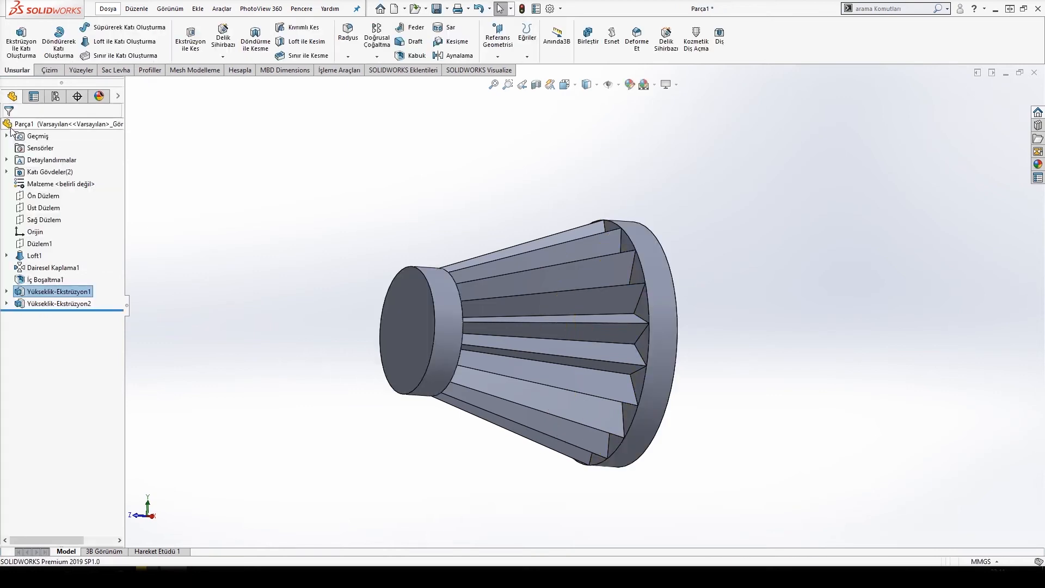
# - Edit the small end disc's extrusion to turn off merging its result, making it a separate body
pyautogui.click(440, 326)
pyautogui.rightClick(66, 303)
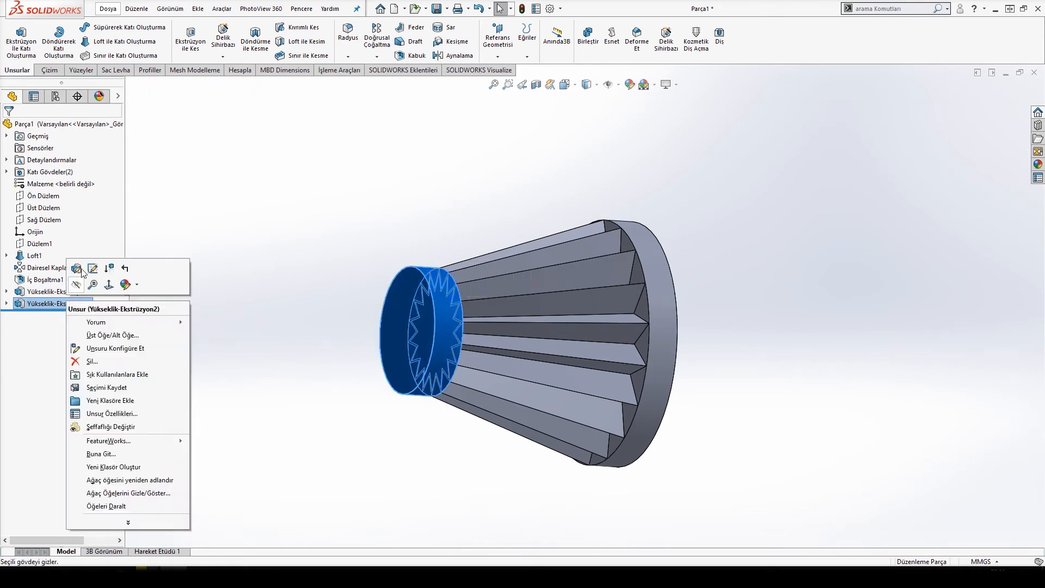
pyautogui.click(76, 268)
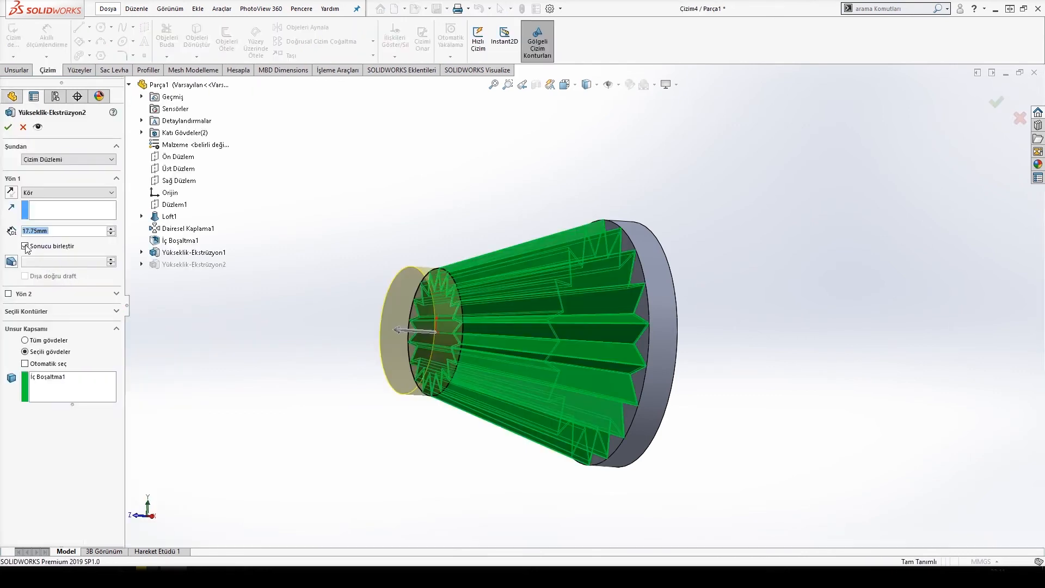
pyautogui.click(25, 246)
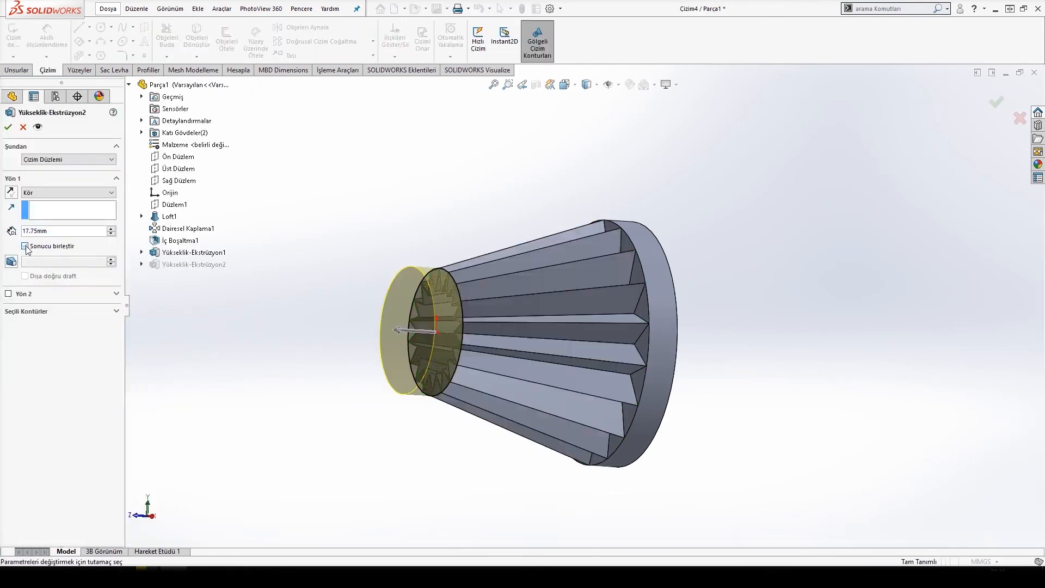
pyautogui.click(10, 128)
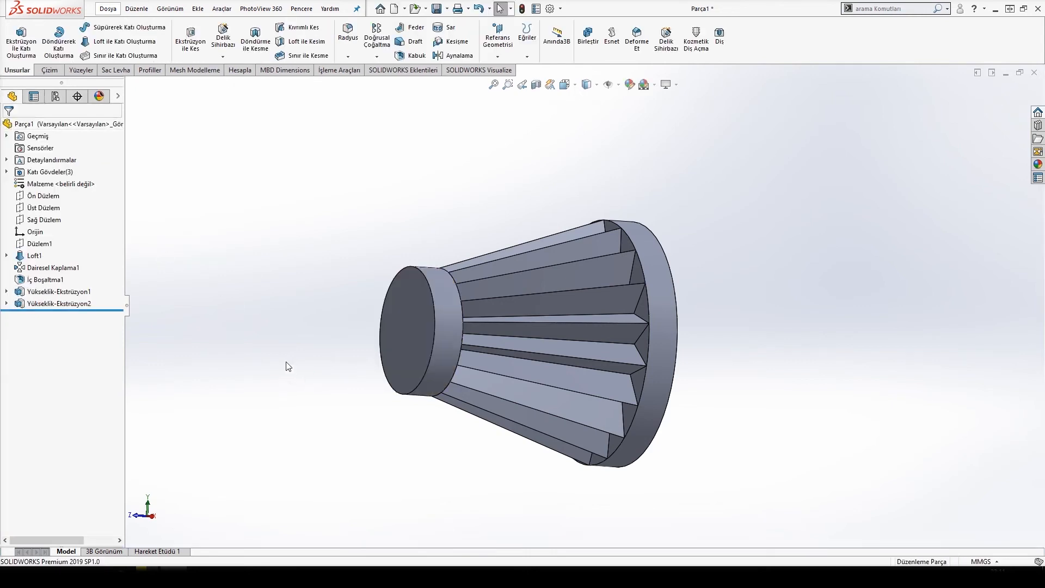
# - Fillet the outer circular edge of the small end disc with a 10 mm radius
pyautogui.click(348, 36)
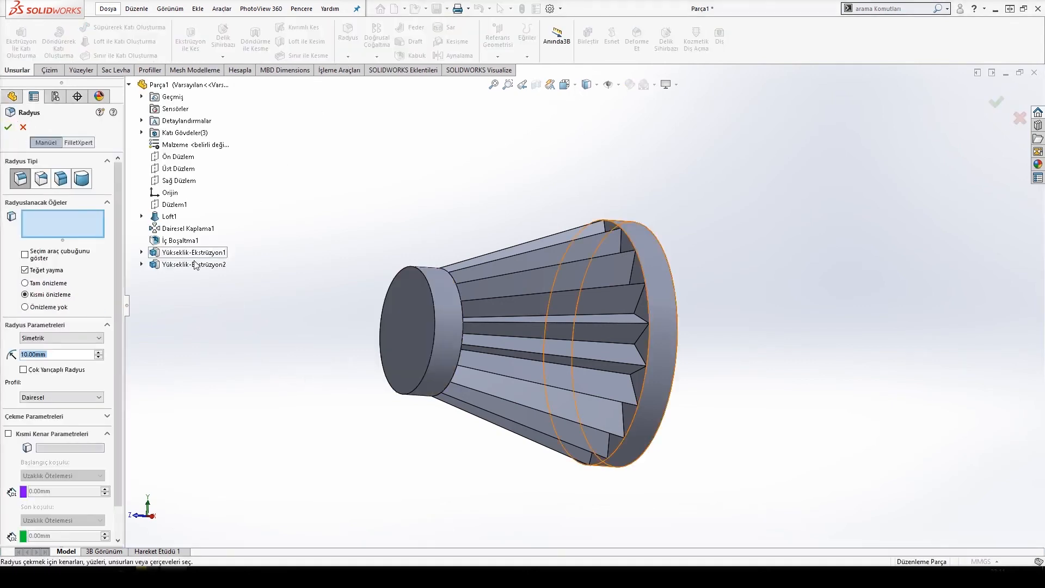
pyautogui.write('16')
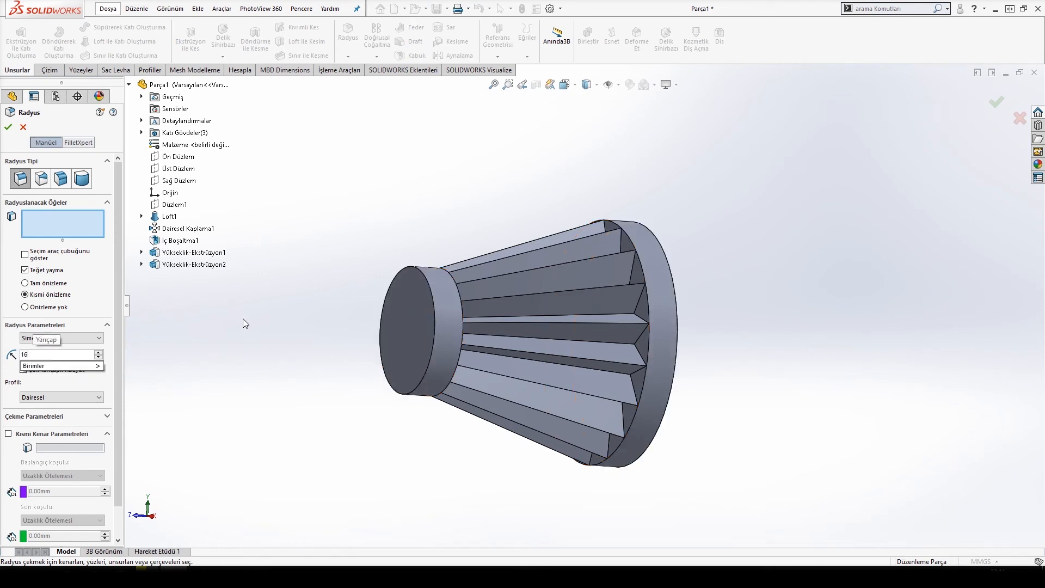
pyautogui.press('Return')
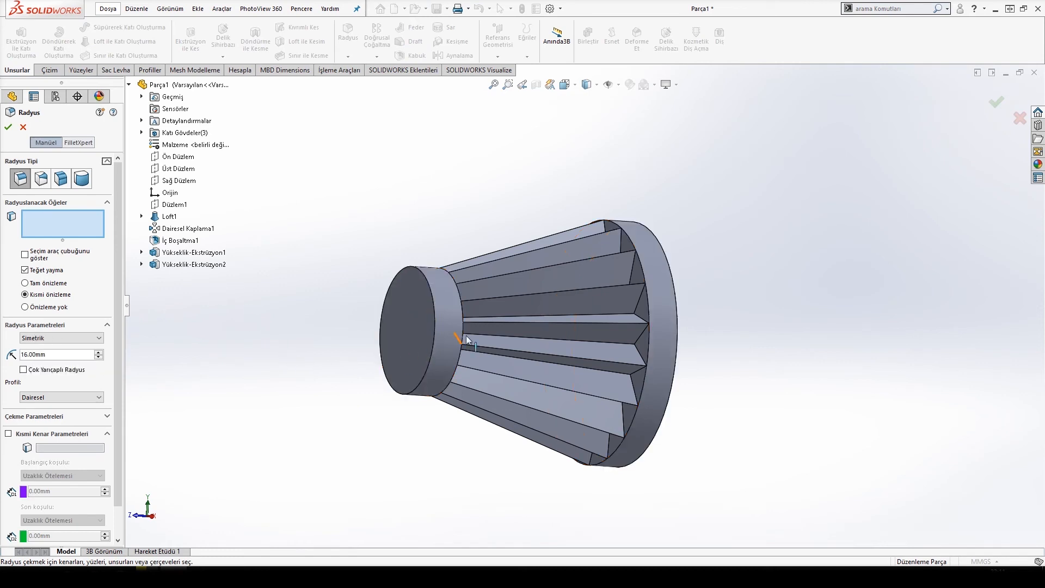
pyautogui.click(434, 329)
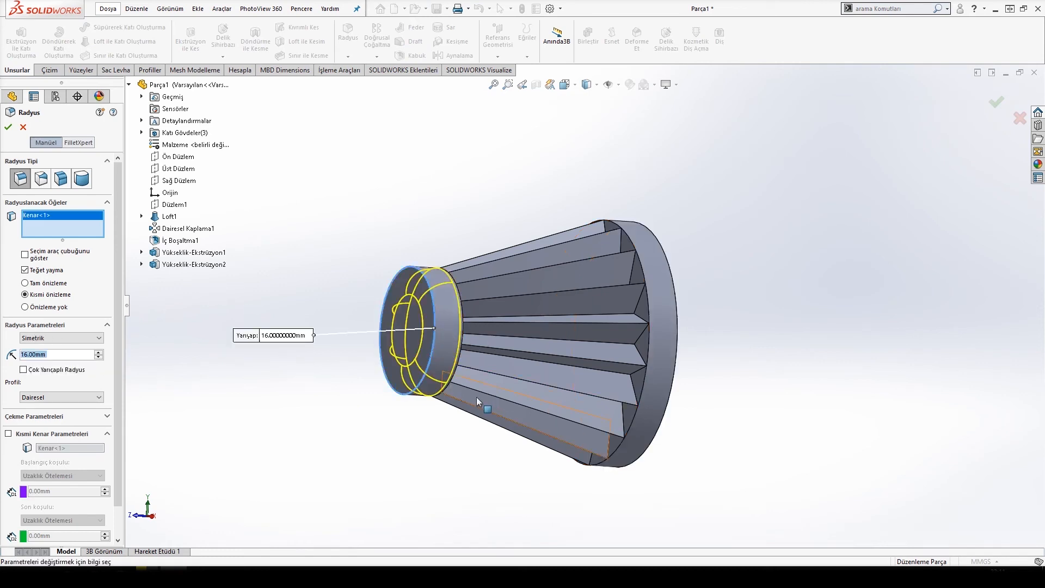
pyautogui.moveTo(434, 402)
pyautogui.mouseDown(button='middle')
pyautogui.moveTo(408, 409)
pyautogui.moveTo(439, 381)
pyautogui.mouseUp(button='middle')
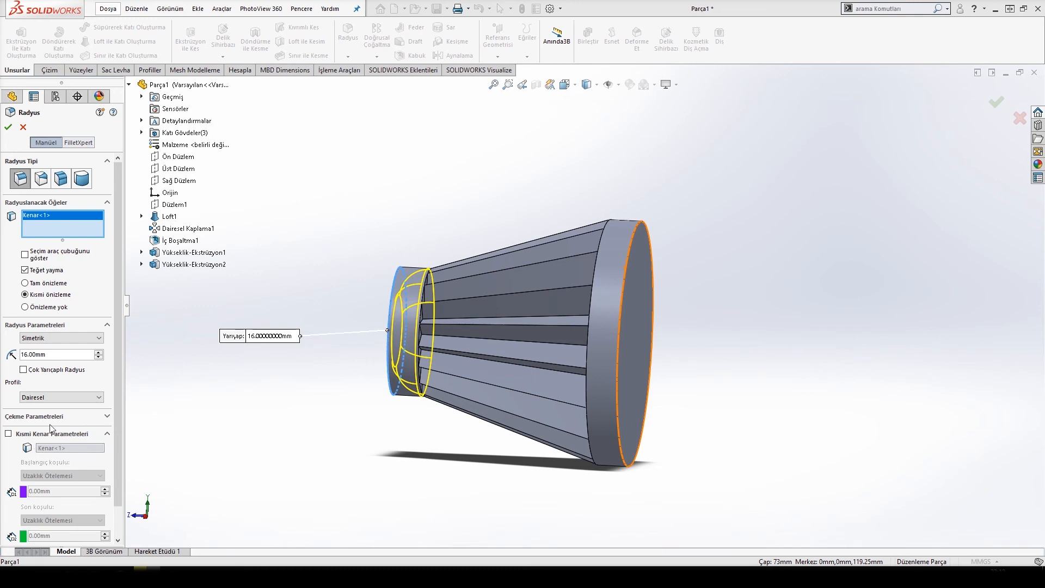
pyautogui.moveTo(59, 354); pyautogui.dragTo(3, 356)
pyautogui.write('10')
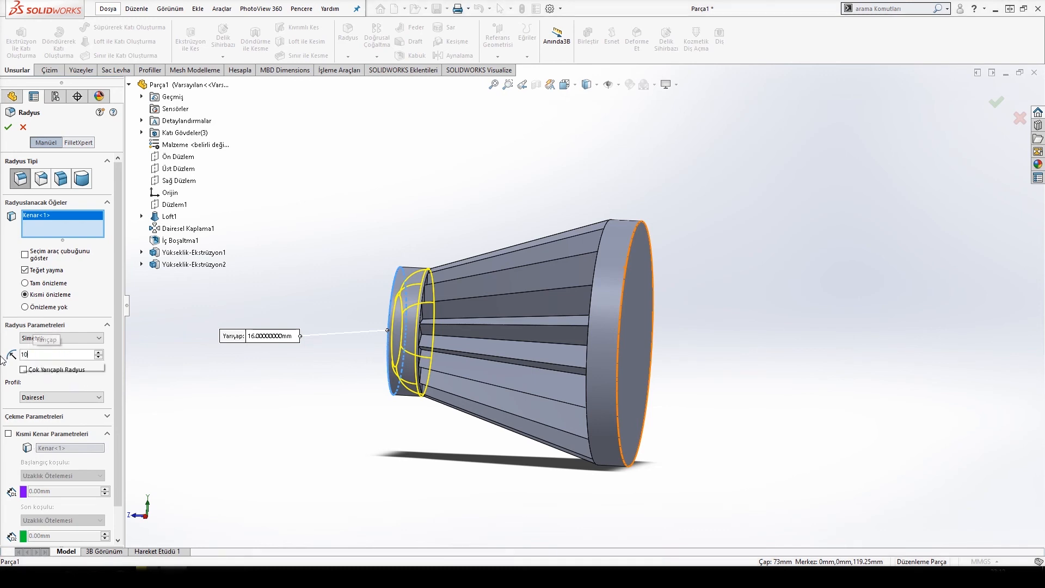
pyautogui.press('Return')
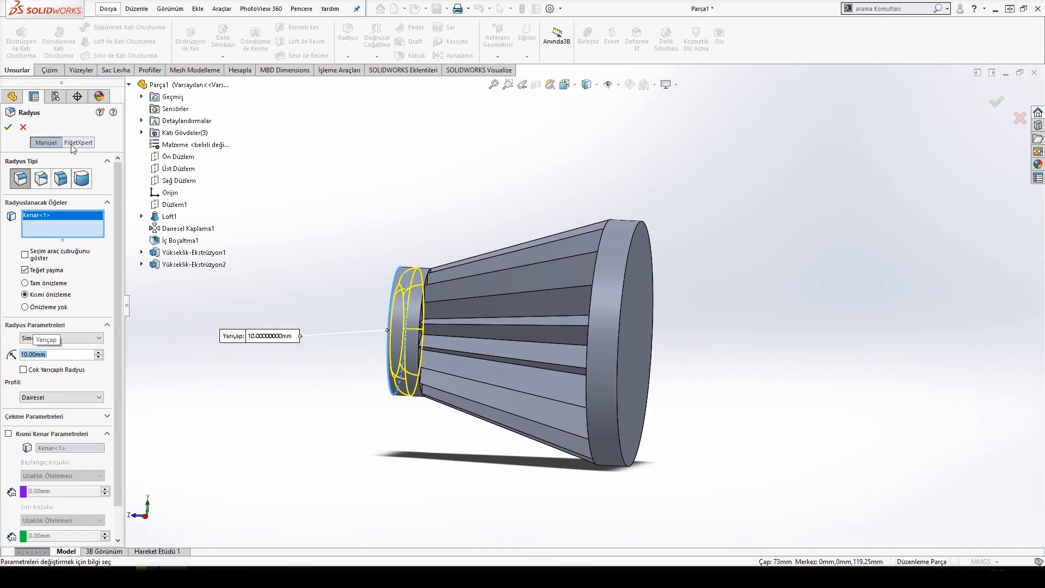
pyautogui.click(7, 127)
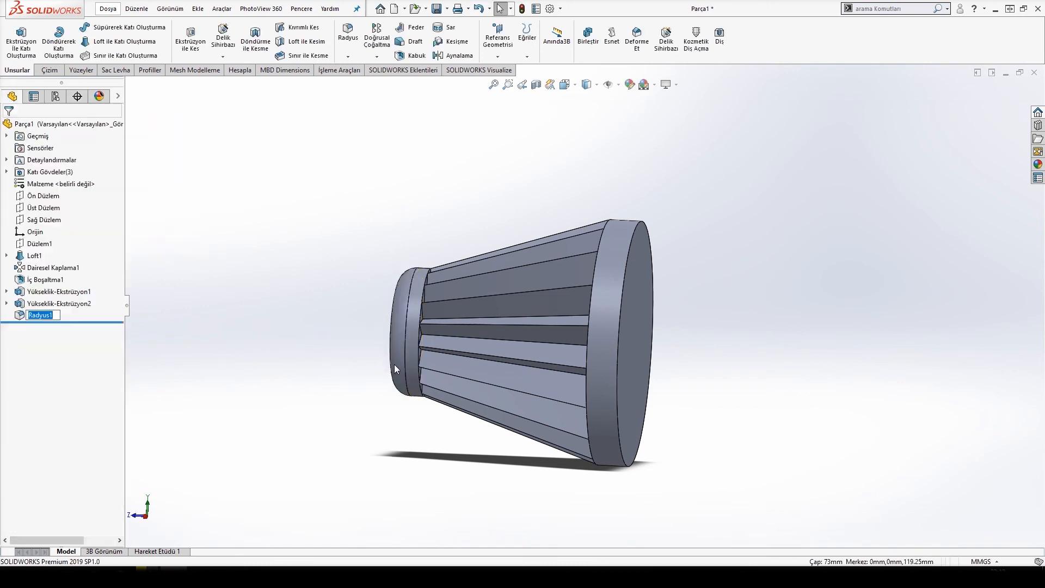
# - Fillet the outer circular edge of the large end disc with a 10 mm radius
pyautogui.click(348, 33)
pyautogui.click(630, 246)
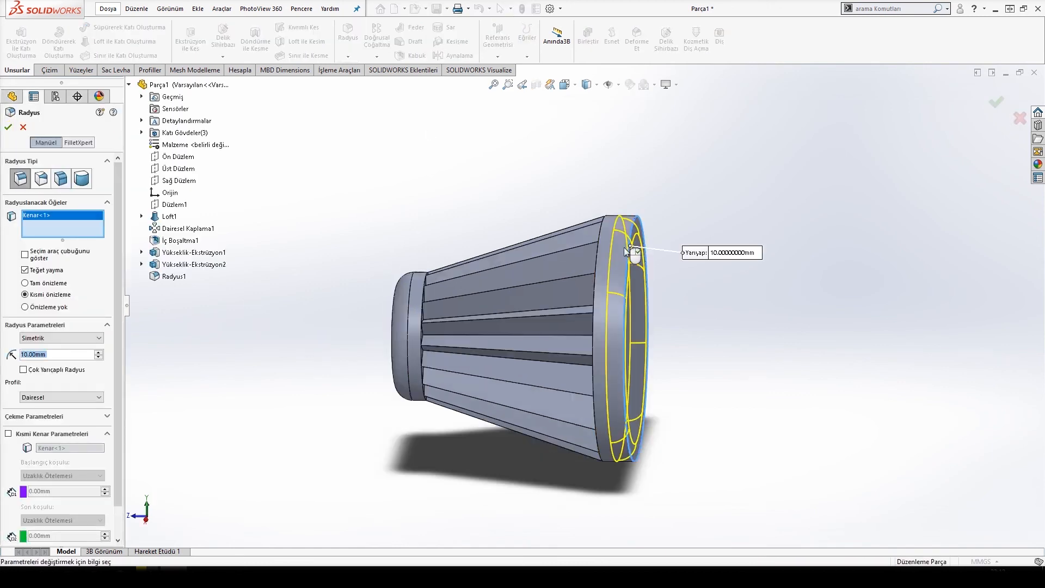
pyautogui.click(8, 126)
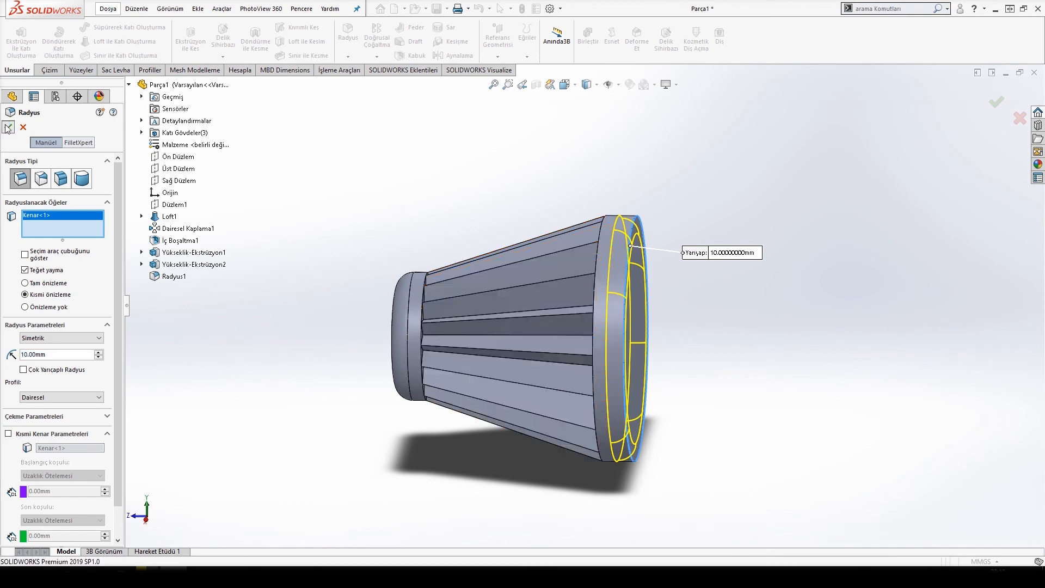
pyautogui.moveTo(307, 404); pyautogui.dragTo(328, 430, button='middle')
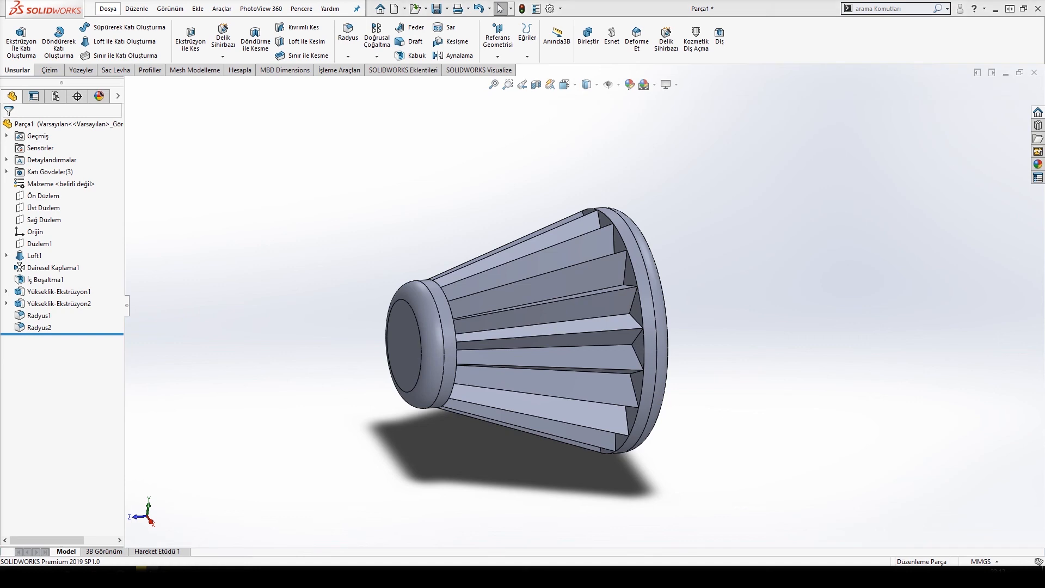
# - Sketch a circle about 57 mm in diameter, centred on the origin, on the large end disc's outer face
pyautogui.moveTo(681, 357); pyautogui.dragTo(530, 367, button='middle')
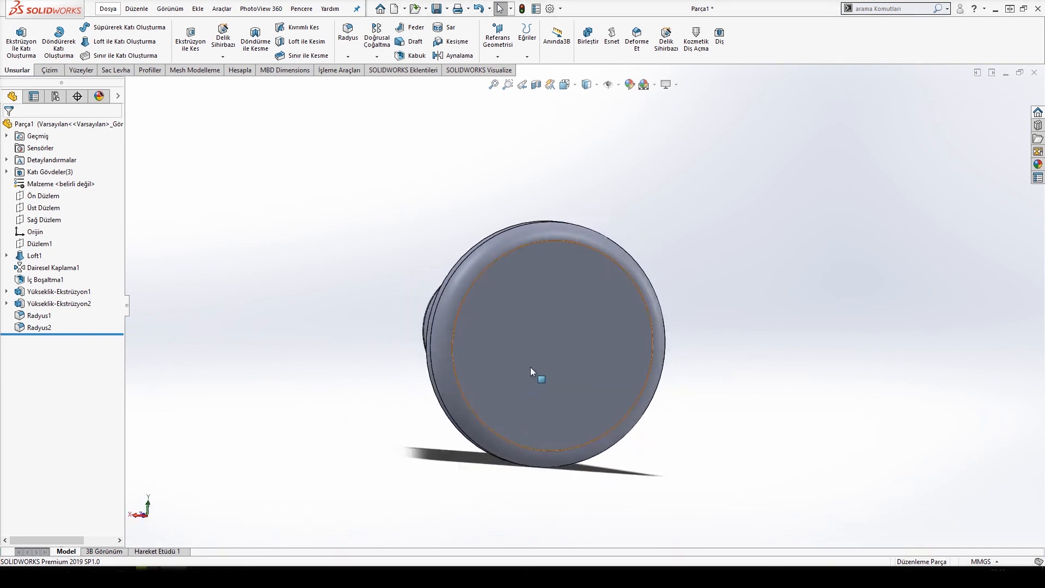
pyautogui.click(563, 345)
pyautogui.click(610, 313)
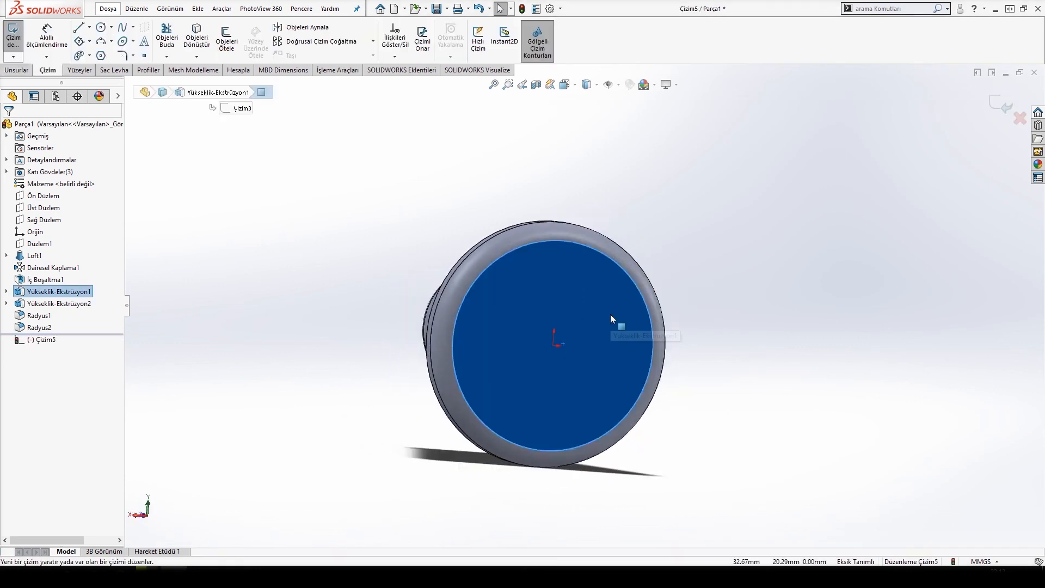
pyautogui.click(860, 357)
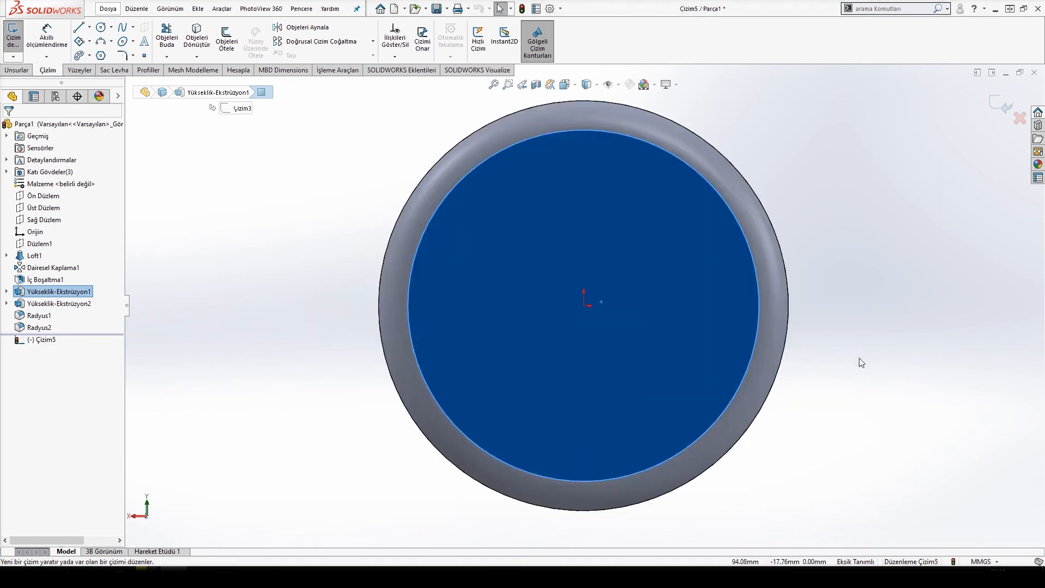
pyautogui.click(101, 28)
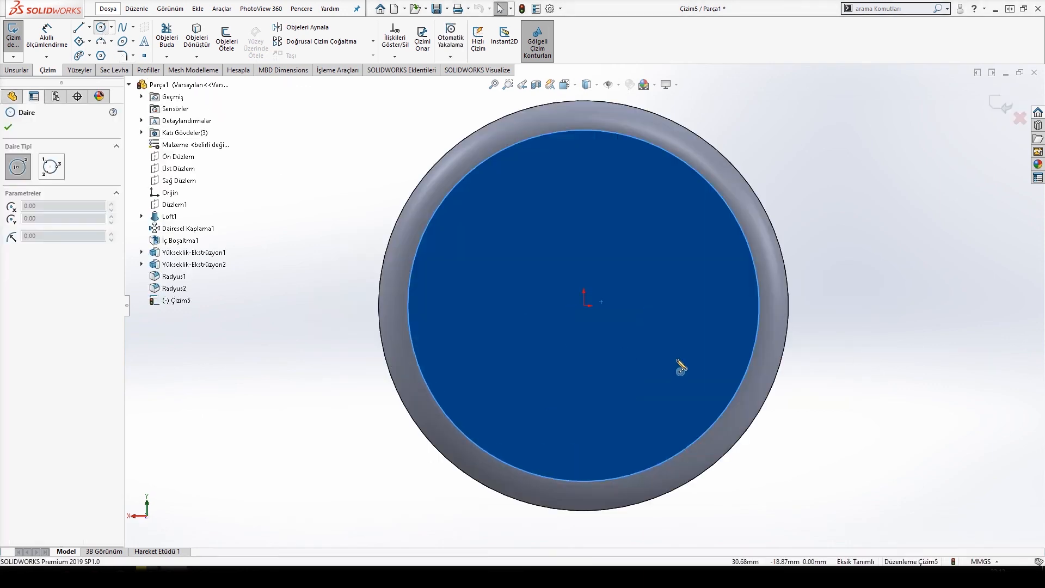
pyautogui.click(585, 306)
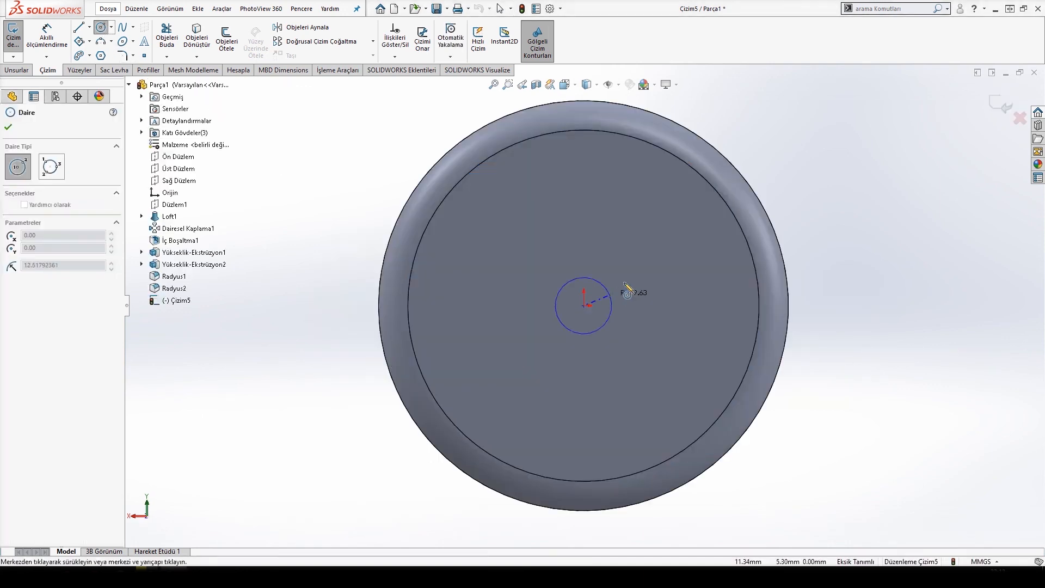
pyautogui.click(650, 255)
# - Dimension the circle's diameter and set it to 30 mm
pyautogui.rightClick(649, 255)
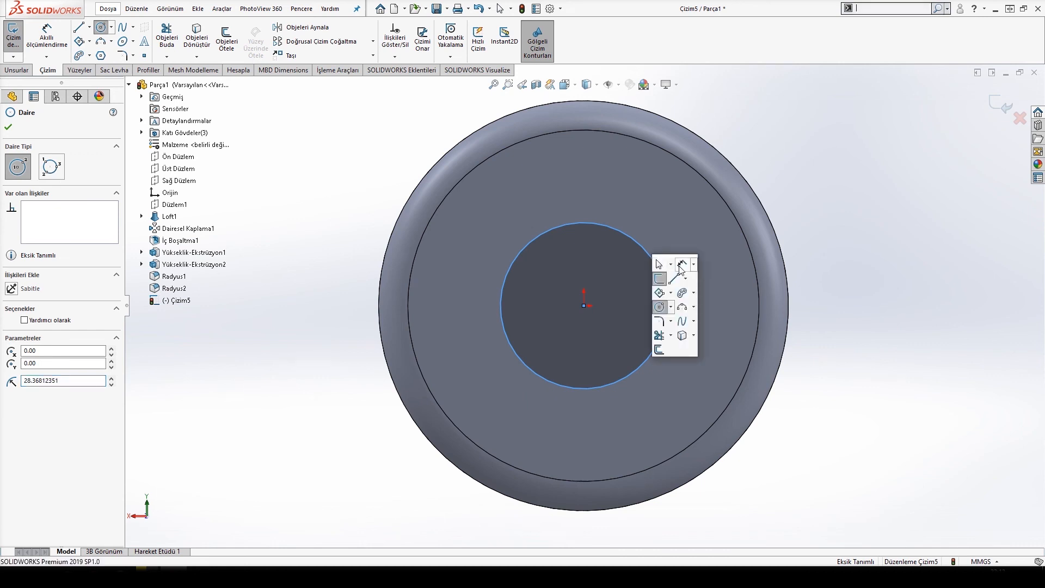
pyautogui.click(667, 262)
pyautogui.click(653, 258)
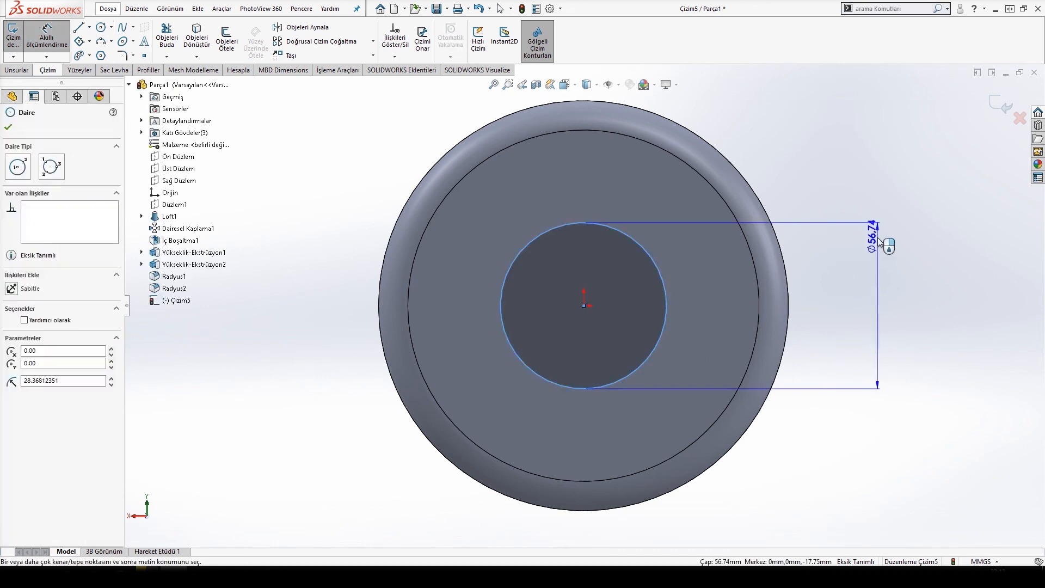
pyautogui.click(871, 242)
pyautogui.write('30')
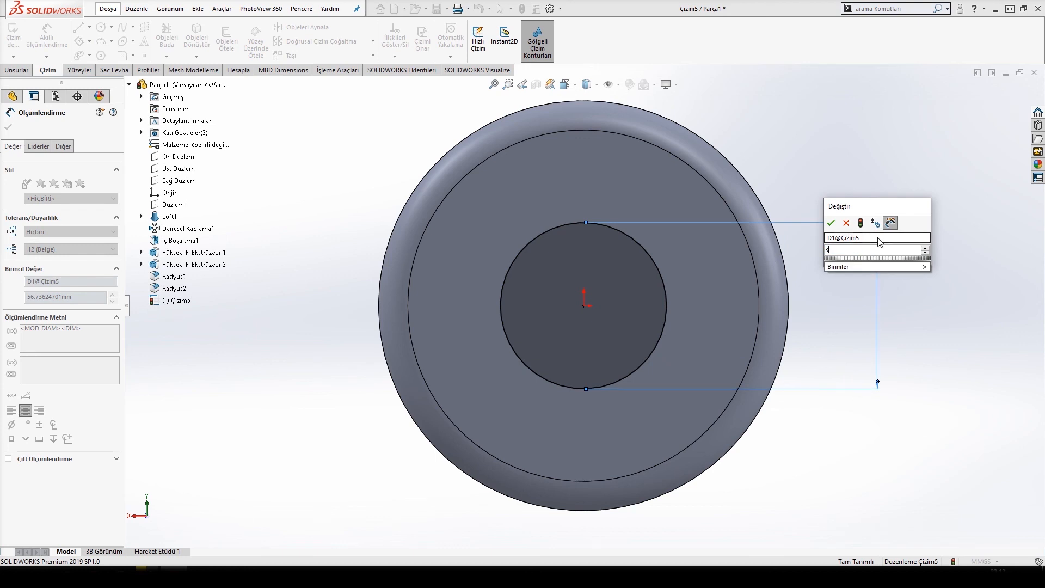
pyautogui.press('Return')
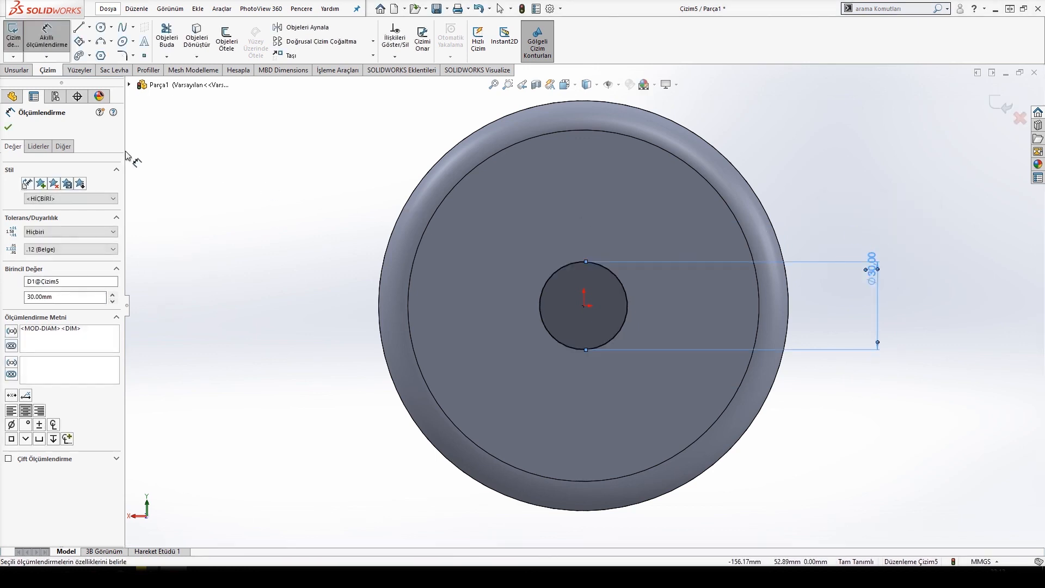
pyautogui.click(7, 127)
# - Cut-extrude the 30 mm circle to a blind depth of 17.75 mm into the large end disc
pyautogui.moveTo(316, 235); pyautogui.dragTo(360, 282, button='middle')
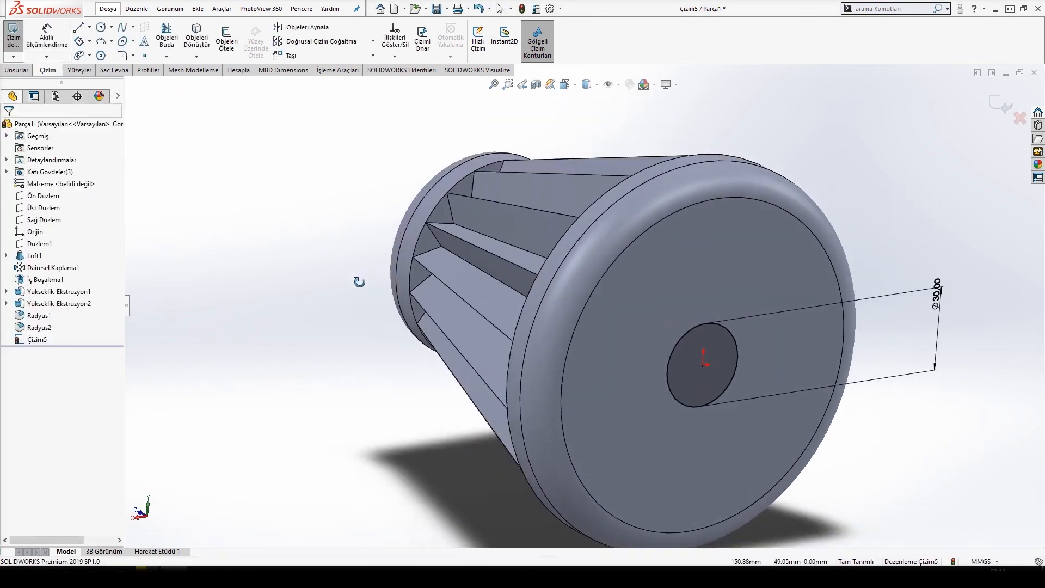
pyautogui.scroll(4, 361, 283)
pyautogui.scroll(-3, 361, 282)
pyautogui.click(17, 71)
pyautogui.click(188, 44)
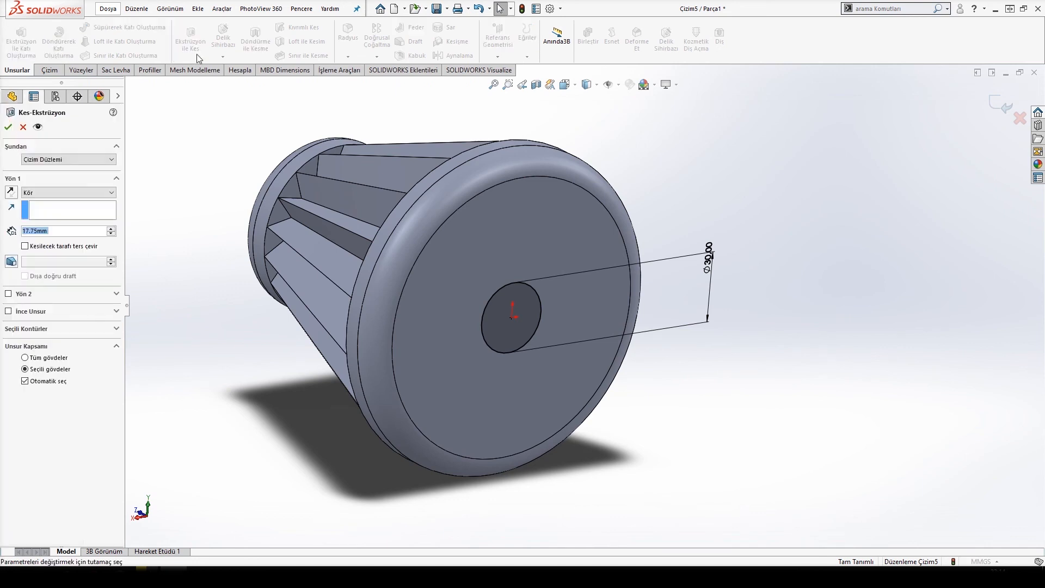
pyautogui.moveTo(517, 310); pyautogui.dragTo(420, 294, button='middle')
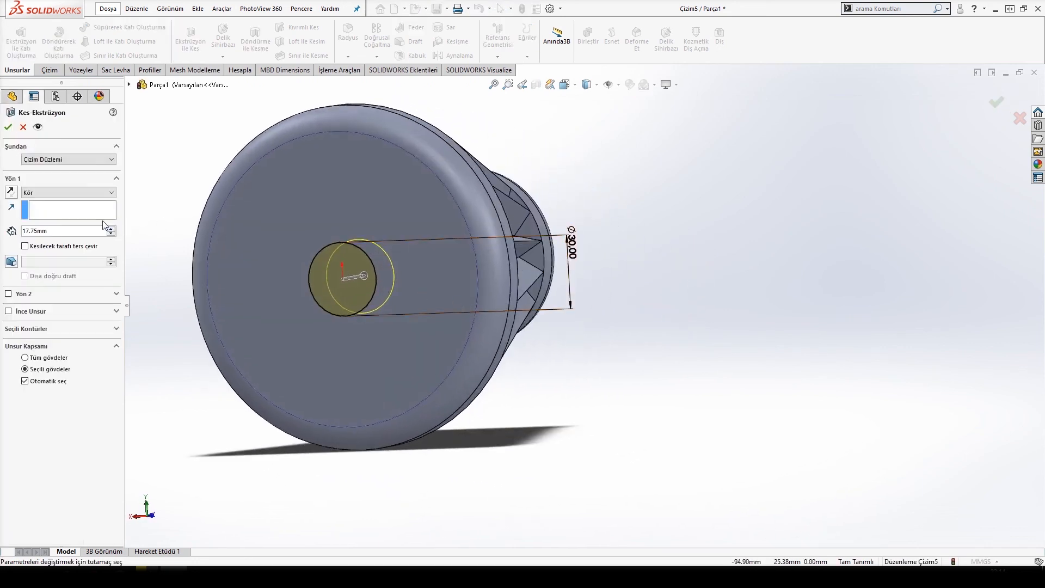
pyautogui.click(8, 127)
pyautogui.moveTo(348, 370); pyautogui.dragTo(520, 491, button='middle')
pyautogui.scroll(3, 520, 471)
pyautogui.scroll(-3, 531, 392)
pyautogui.scroll(2, 529, 393)
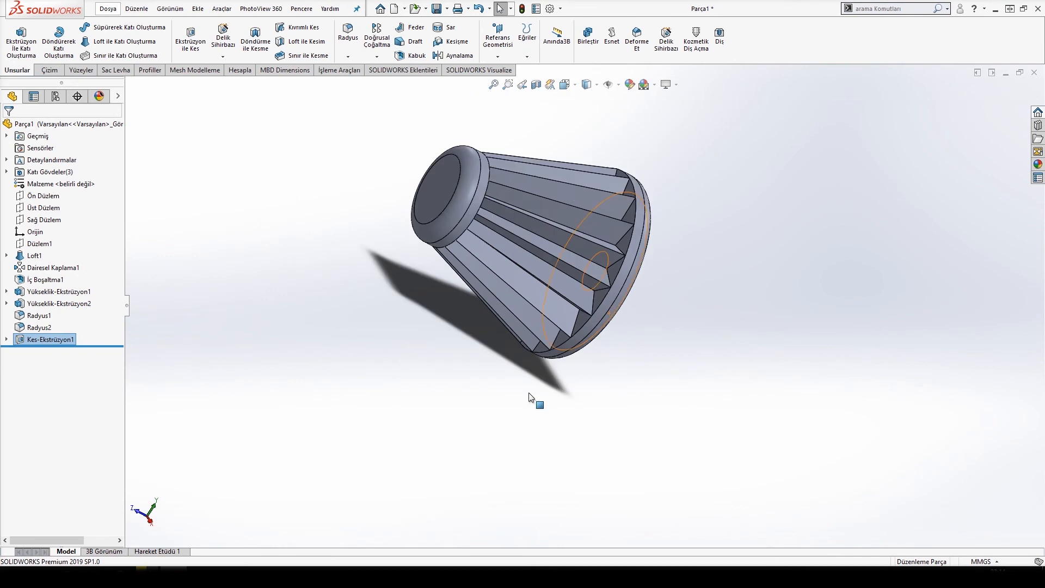
pyautogui.scroll(2, 512, 349)
pyautogui.scroll(-4, 521, 191)
pyautogui.click(814, 269)
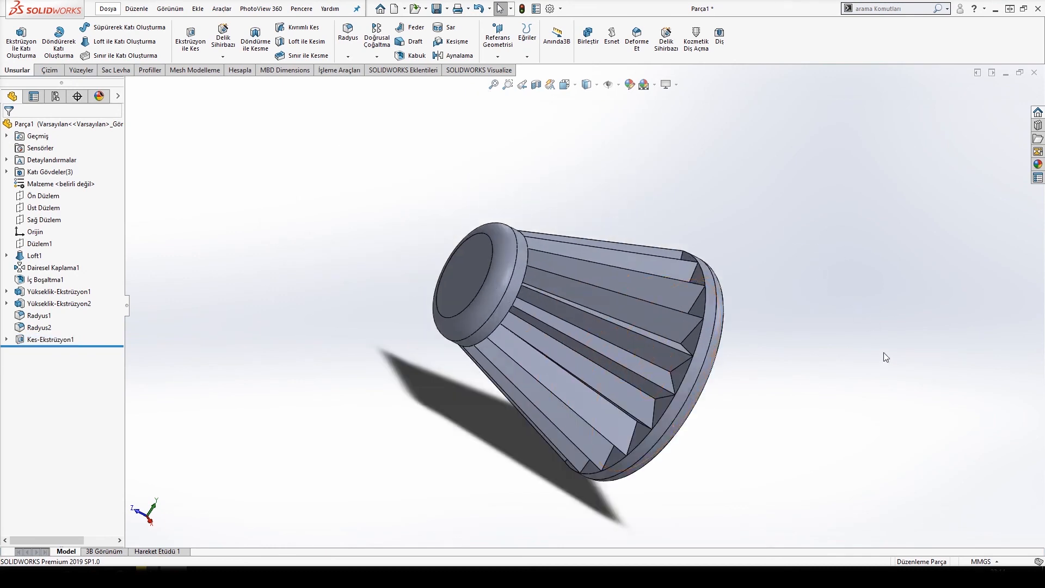